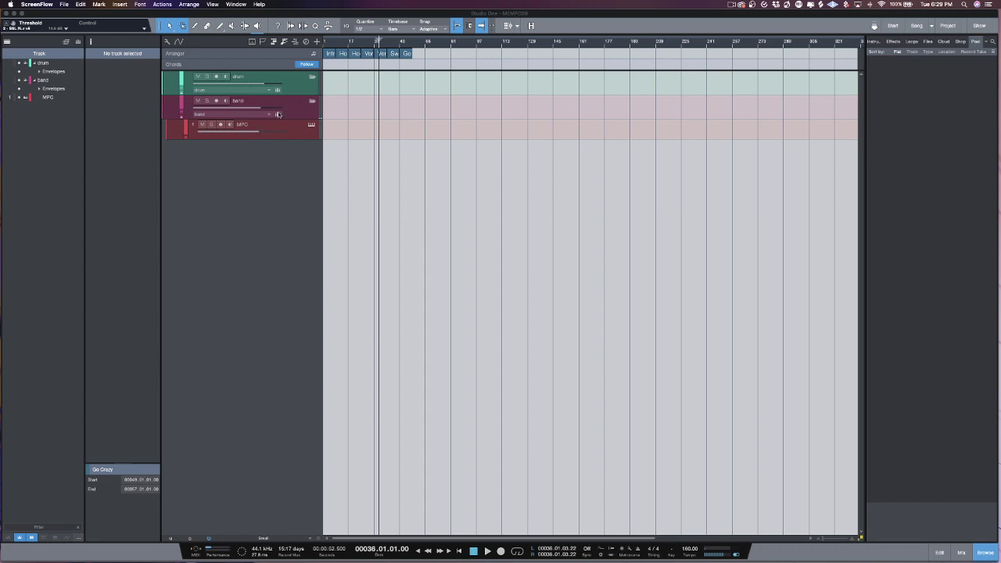
Step: Open the MPC instrument from its track, view its project-saving commands, and close the instrument window
left_click(266, 133)
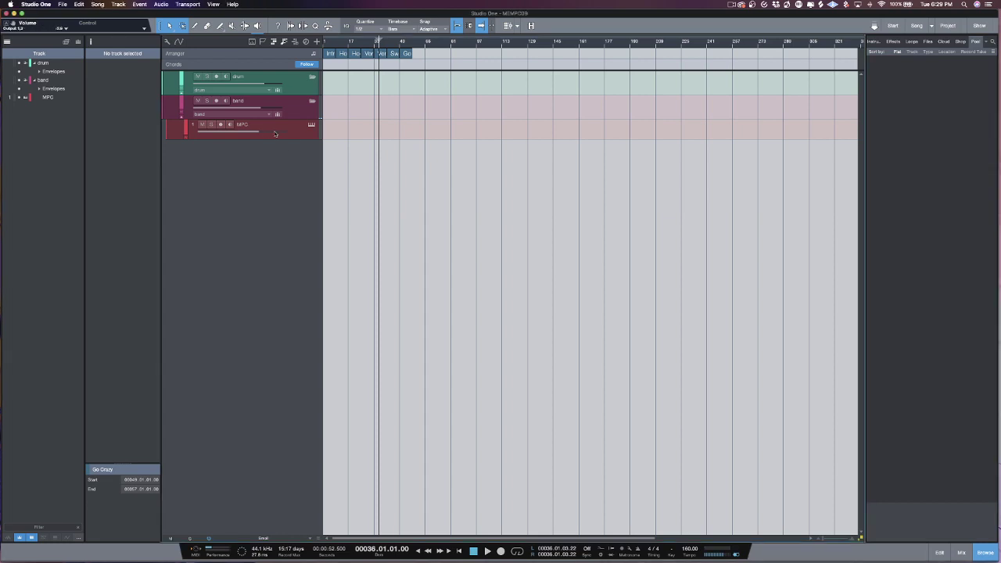
left_click(311, 124)
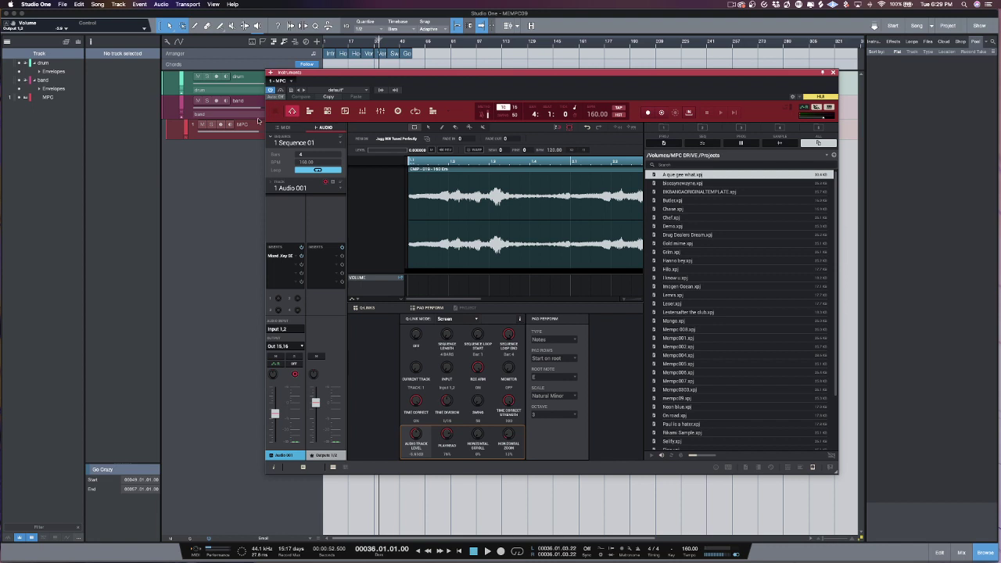
left_click(273, 112)
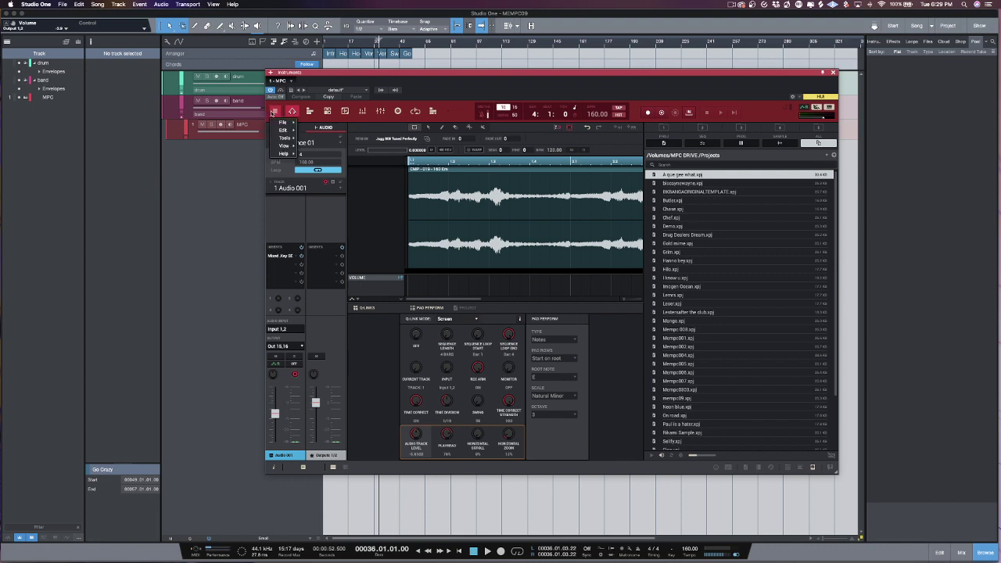
mouse_move(286, 123)
mouse_move(324, 145)
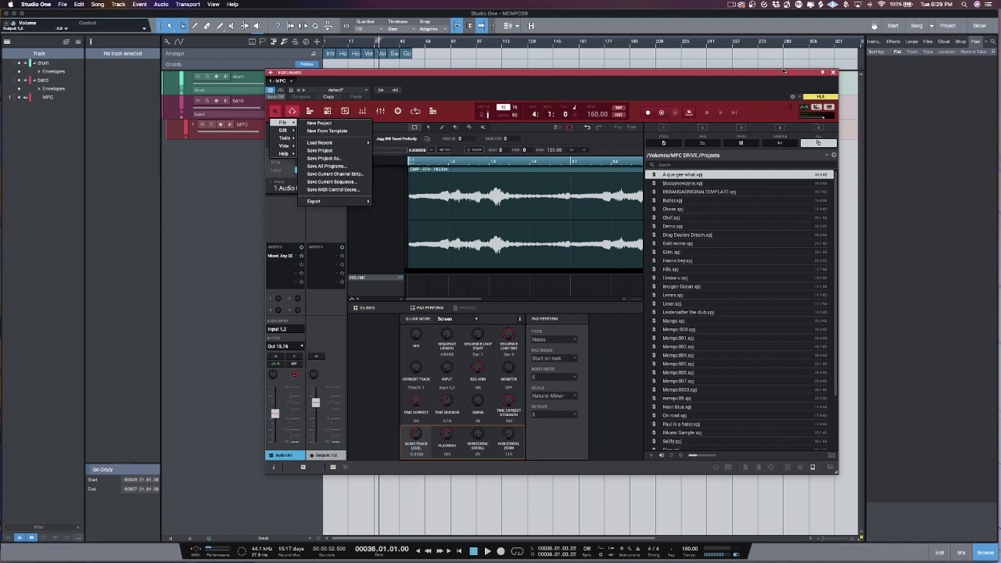
left_click(833, 72)
left_click(834, 73)
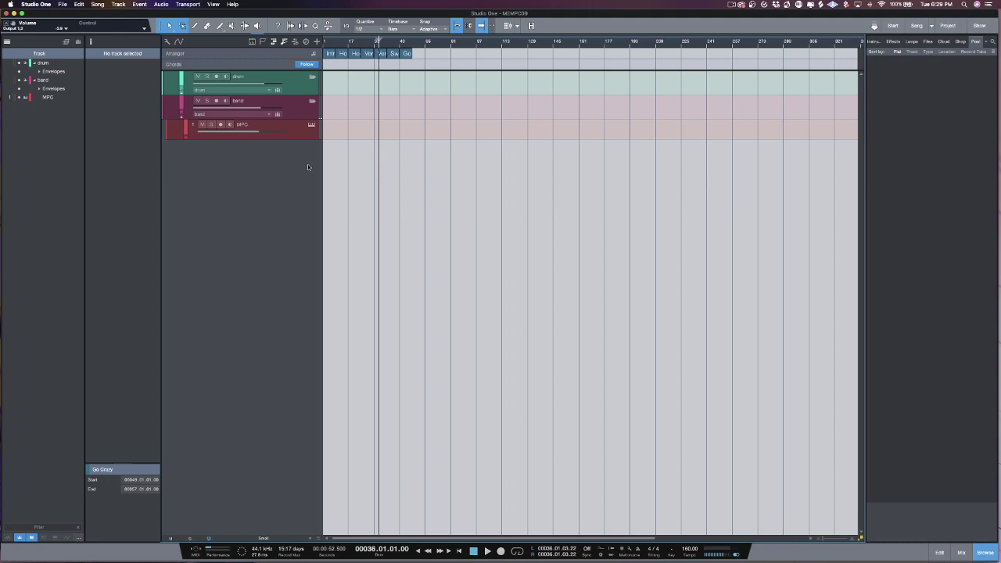
Step: Show the mixer console and expand the MPC instrument to view its enabled outputs
key("F3")
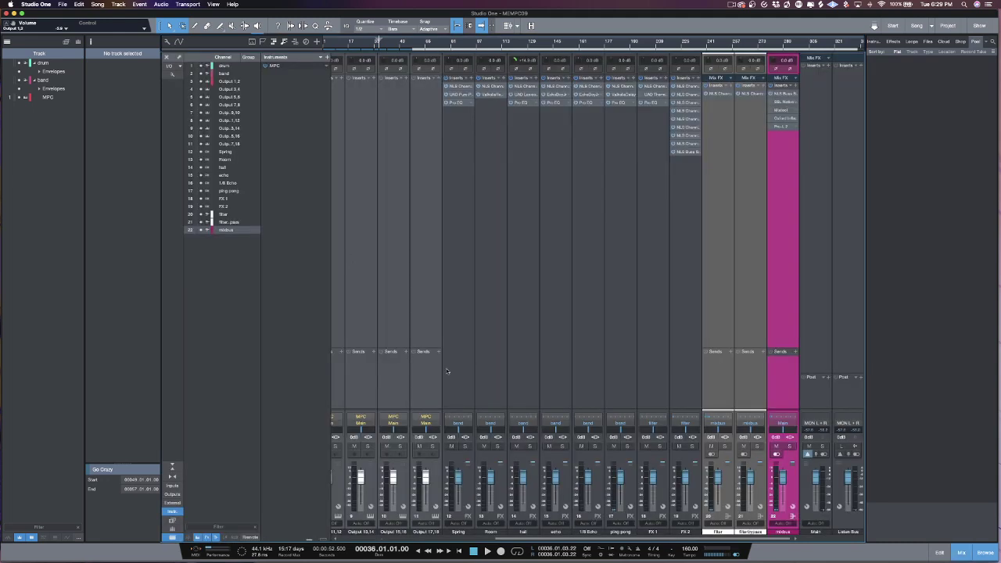
scroll(447, 371, "left", 10)
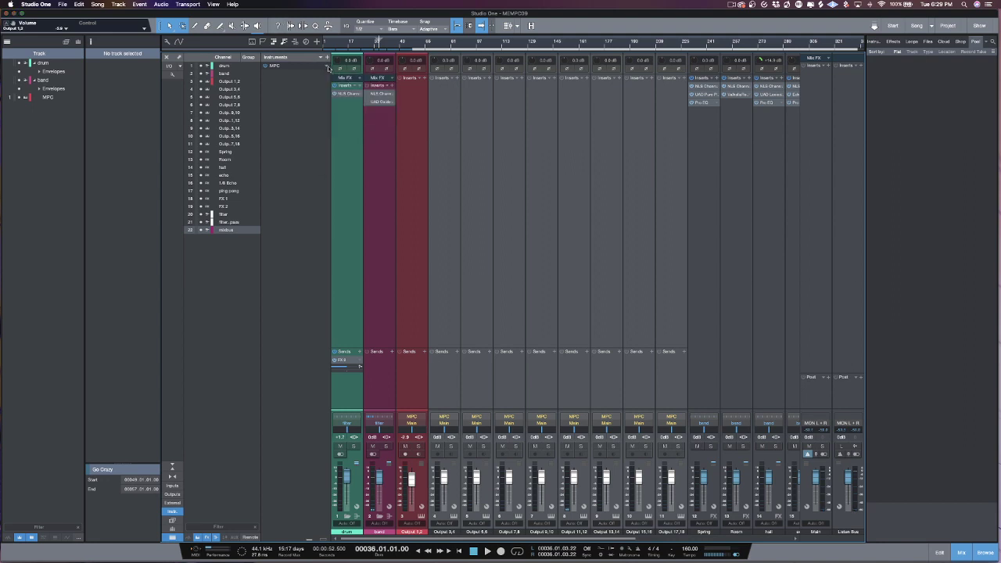
right_click(328, 68)
left_click(333, 83)
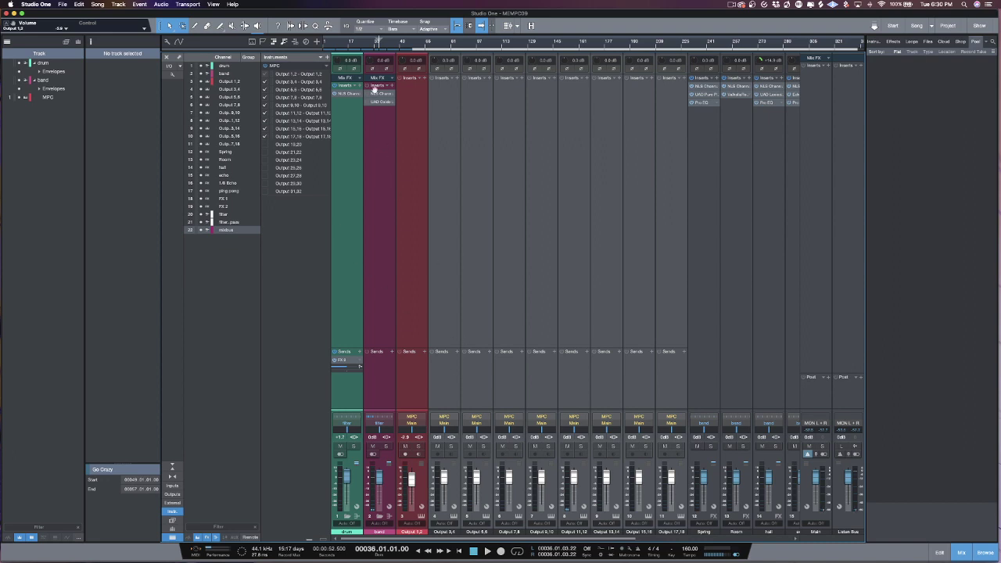
Step: Collapse the MPC instrument's output list and hide the mixer console
right_click(327, 66)
key("Escape")
right_click(327, 67)
key("Escape")
right_click(329, 69)
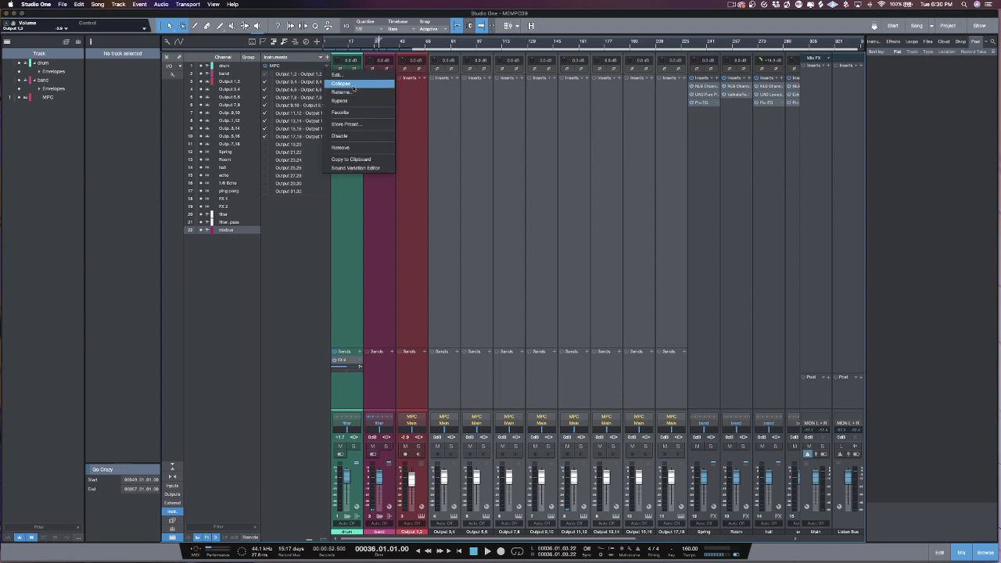
left_click(352, 86)
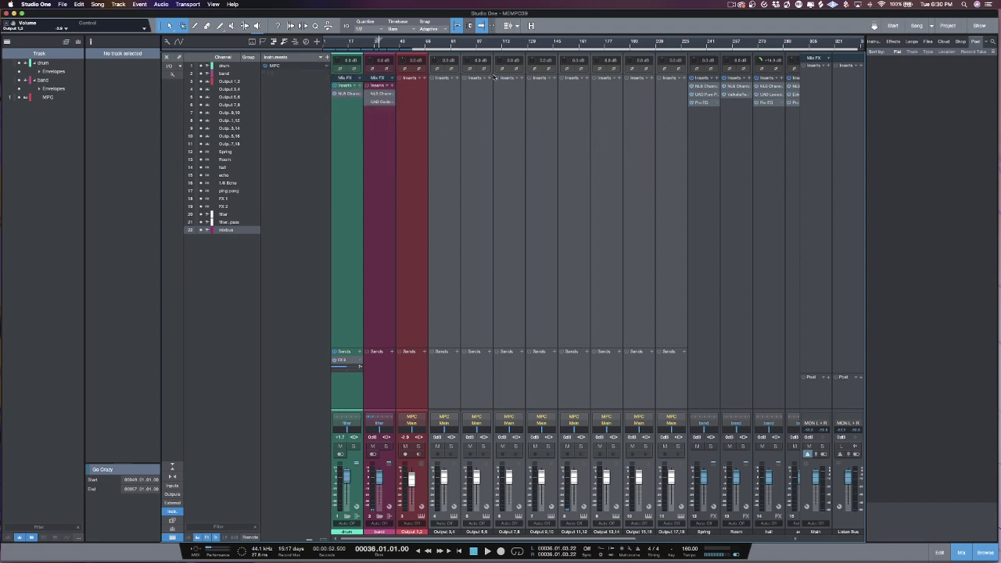
key("F3")
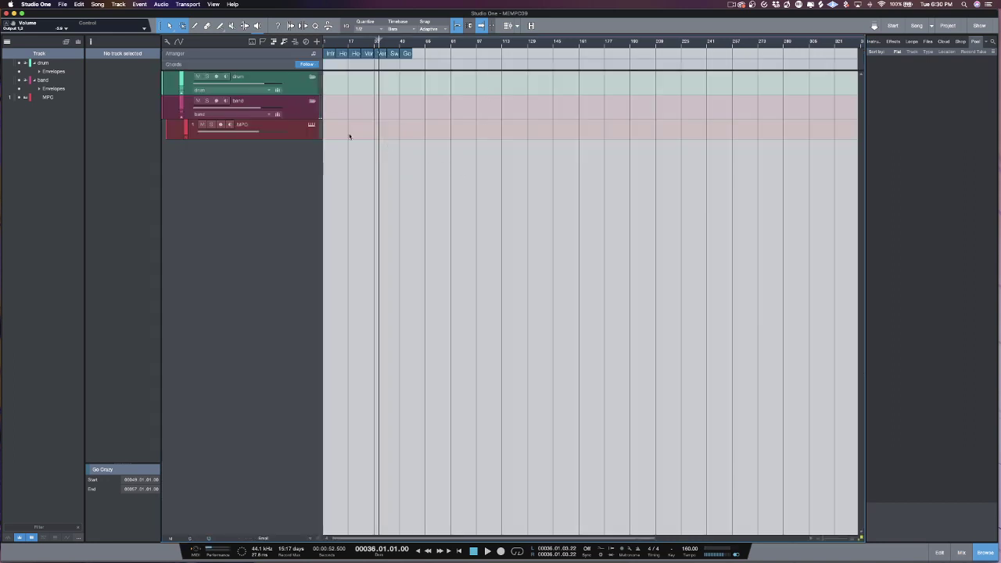
Step: Reopen the MPC instrument, check the output routing of the hi-hat, snare and kick pads, and close its window
left_click(311, 125)
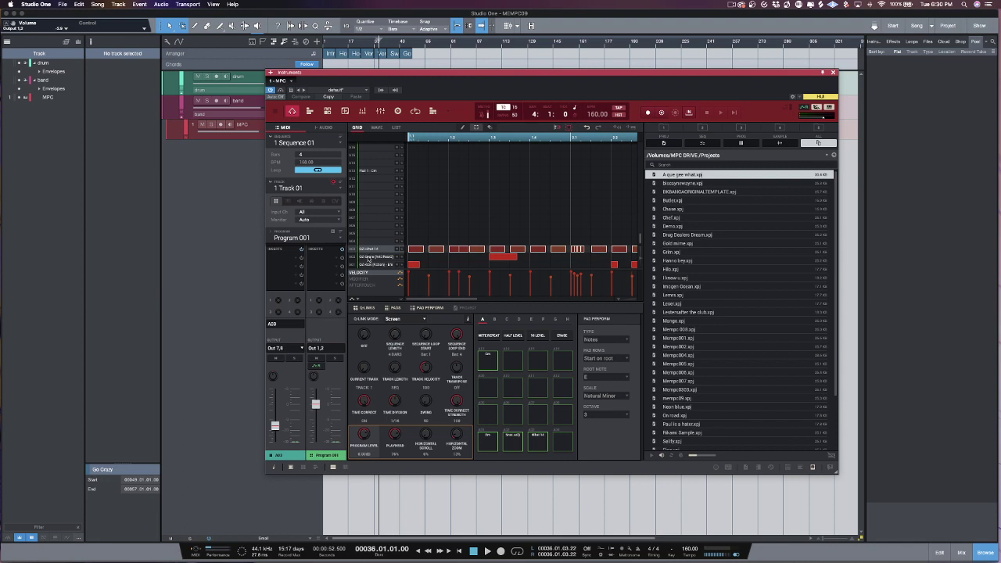
left_click(368, 257)
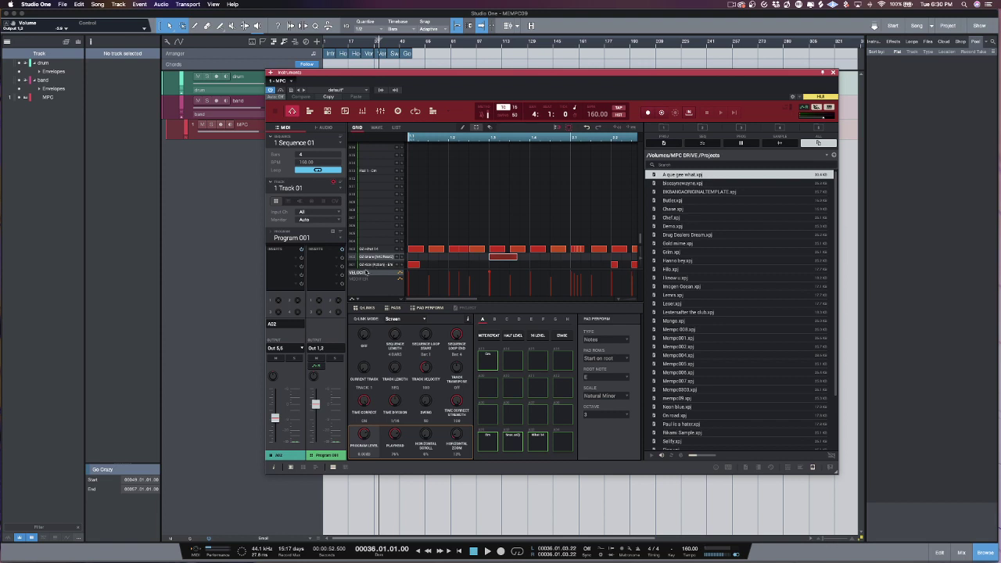
left_click(376, 264)
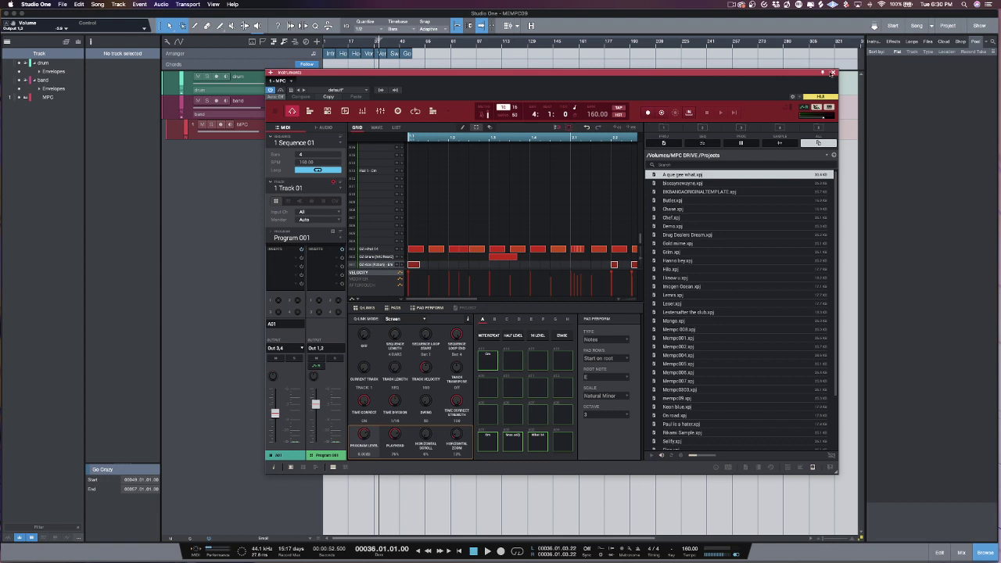
left_click(833, 73)
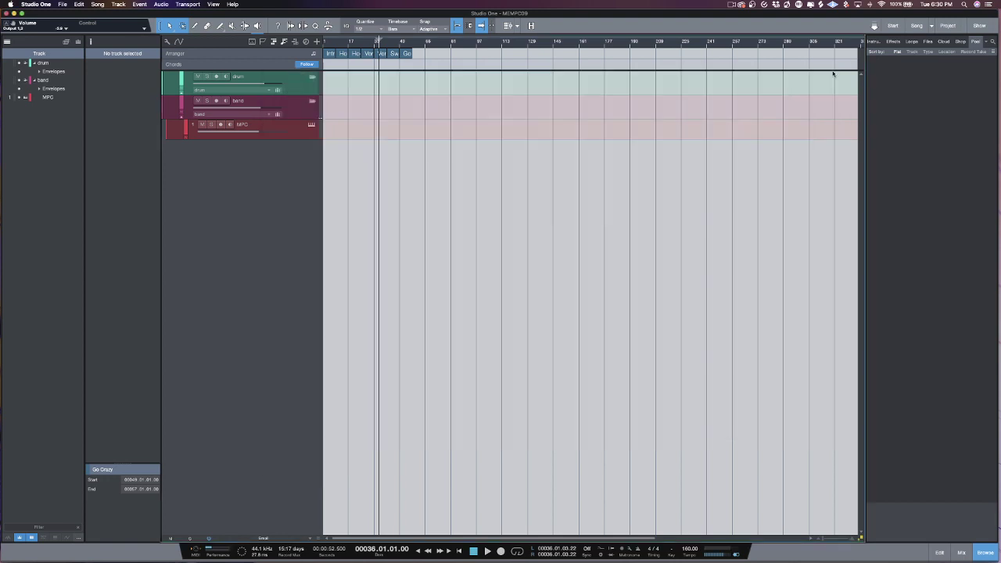
Step: Create an empty instrument event on the MPC track spanning the whole Intro section, from bar 1 to bar 9
left_click(331, 136)
left_click_drag(332, 43, 360, 87)
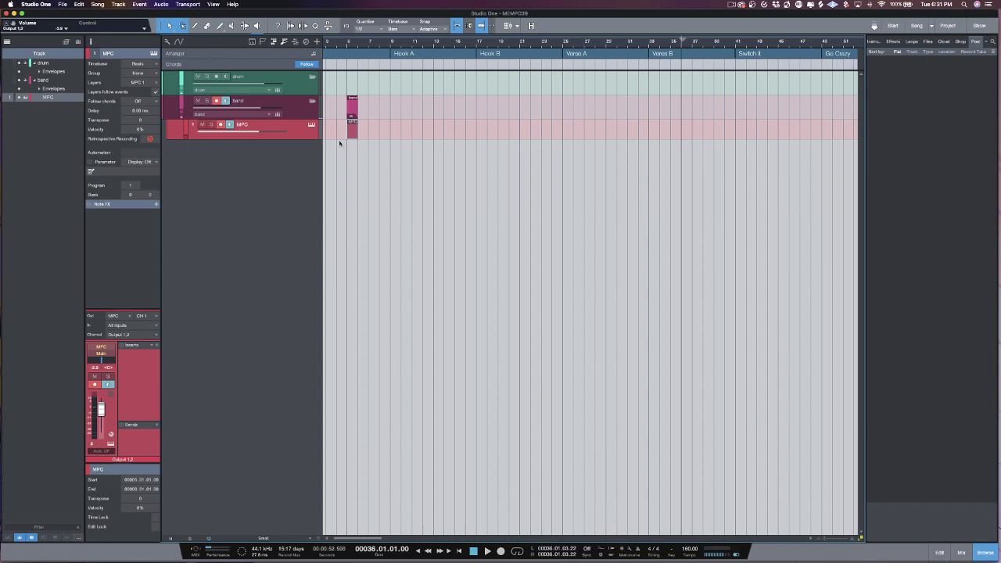
scroll(395, 145, "left", 1)
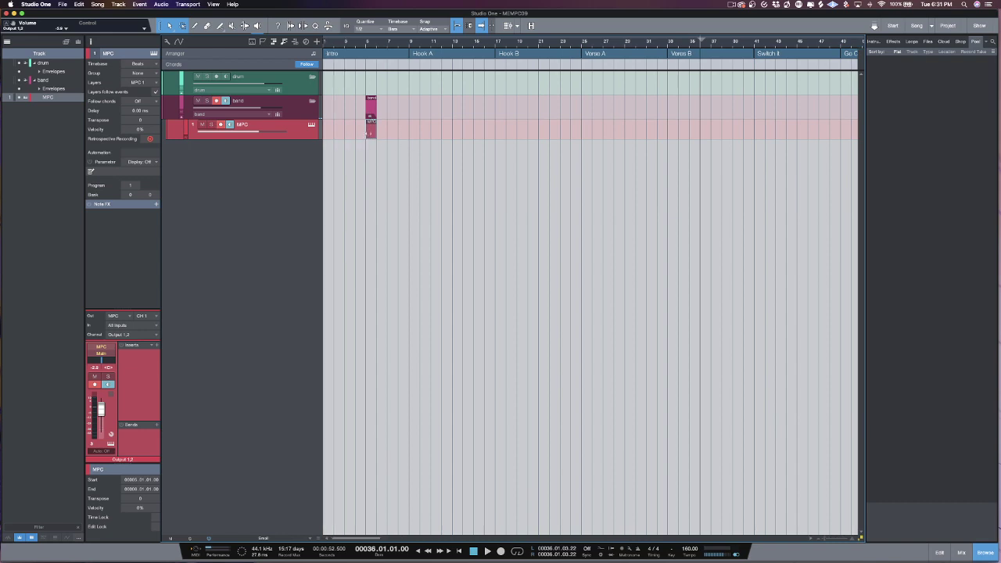
left_click_drag(369, 133, 407, 123)
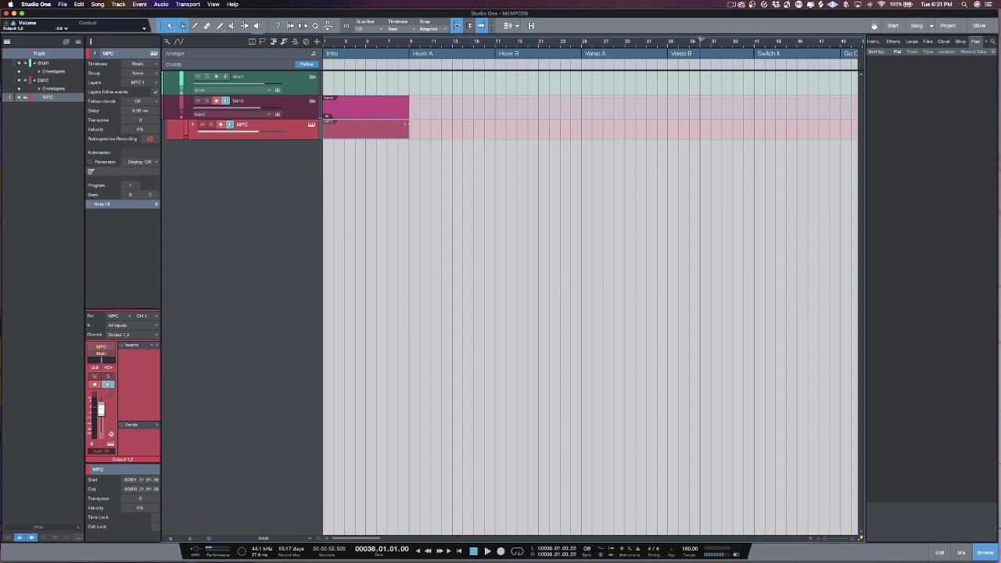
Step: Transform the MPC track to audio with Render All Channels enabled, and delete the empty event on the Output 1,2 track
key("super+t")
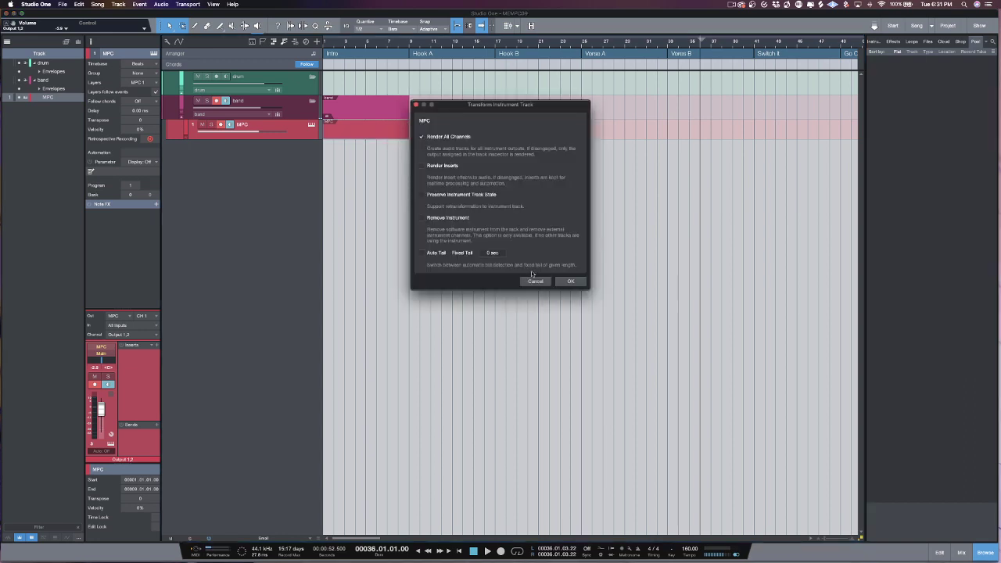
left_click(569, 281)
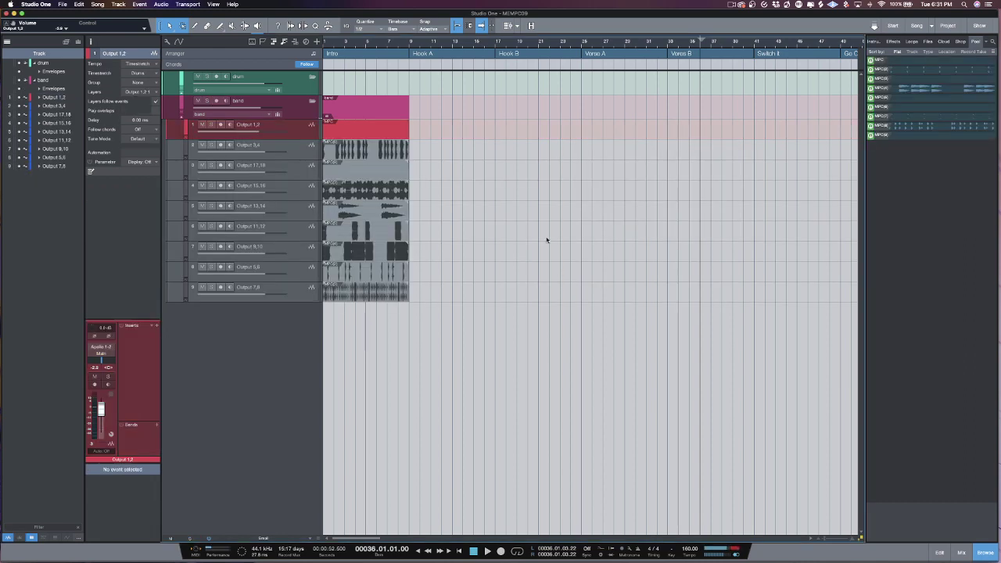
left_click(373, 128)
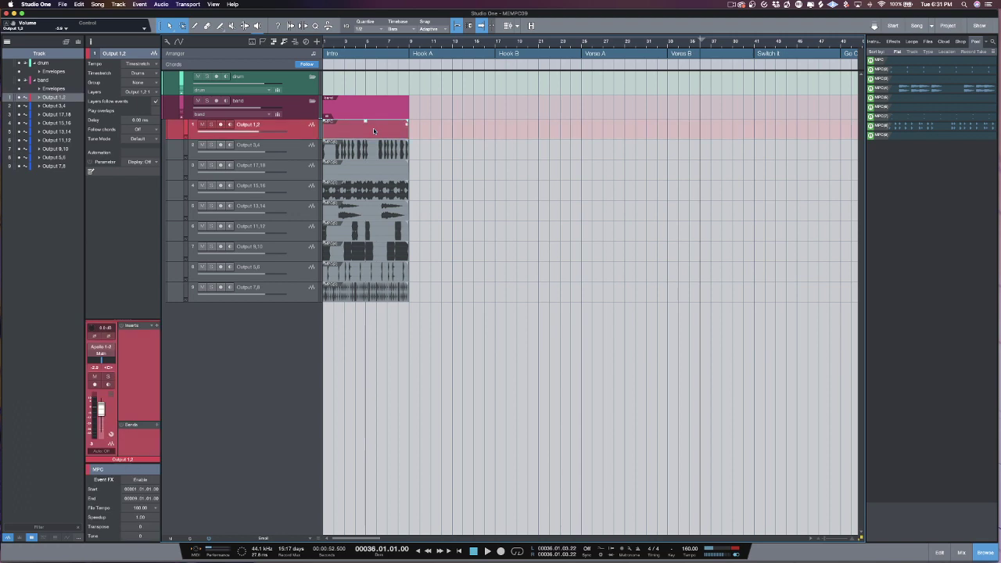
key("Delete")
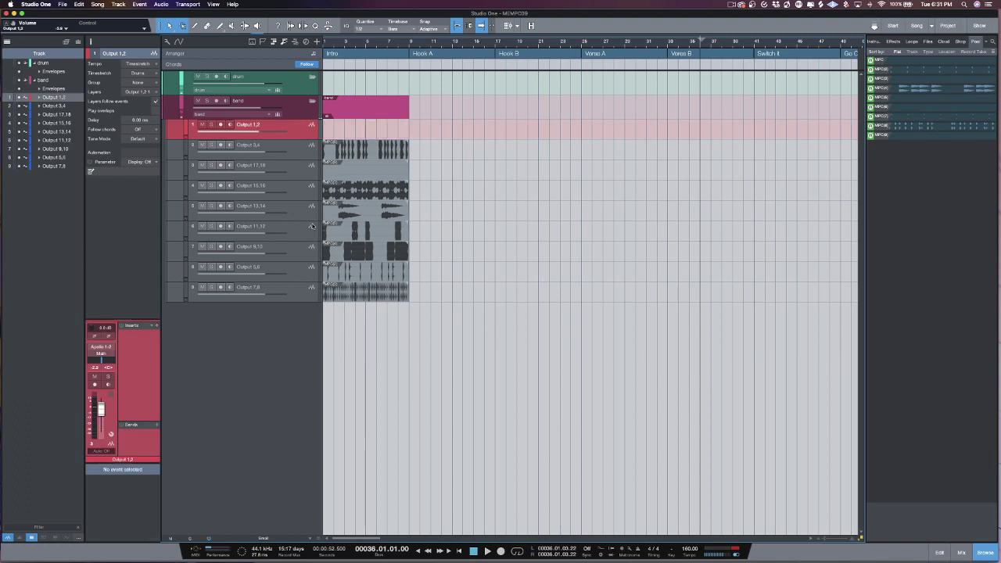
Step: Move the Output 15,16 track to the top of the band folder, above Output 1,2
left_click(302, 188)
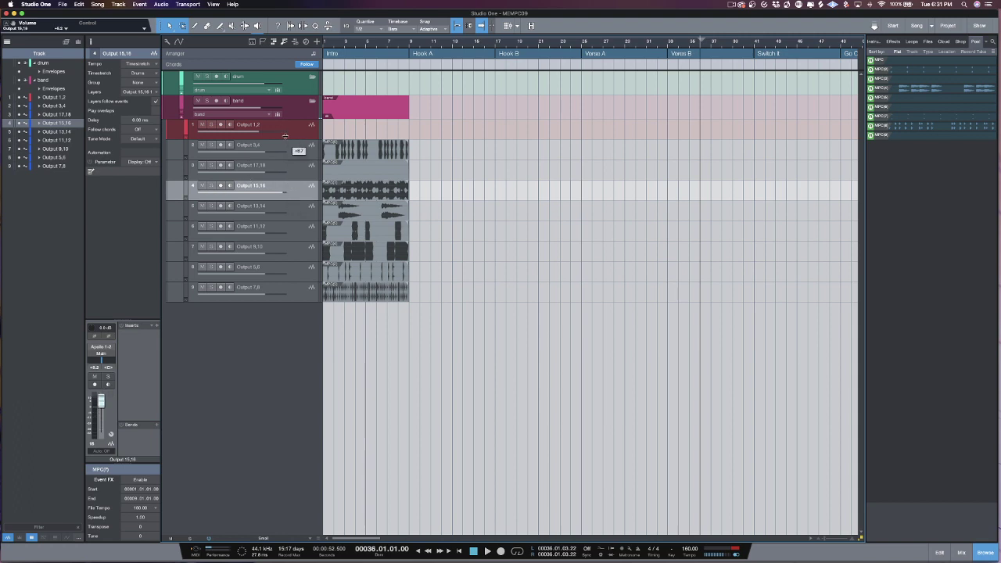
left_click(287, 168)
left_click(300, 189)
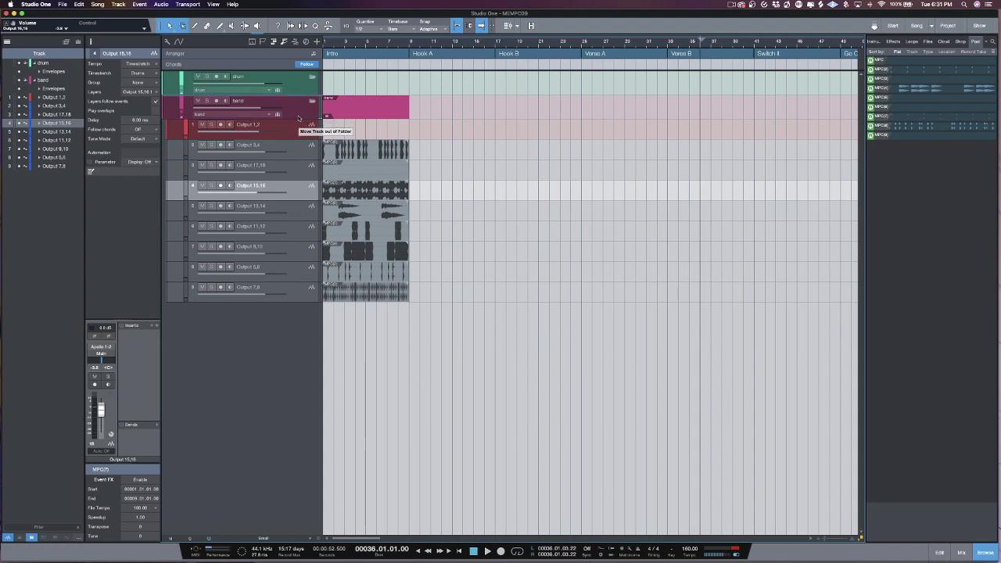
left_click_drag(299, 121, 299, 124)
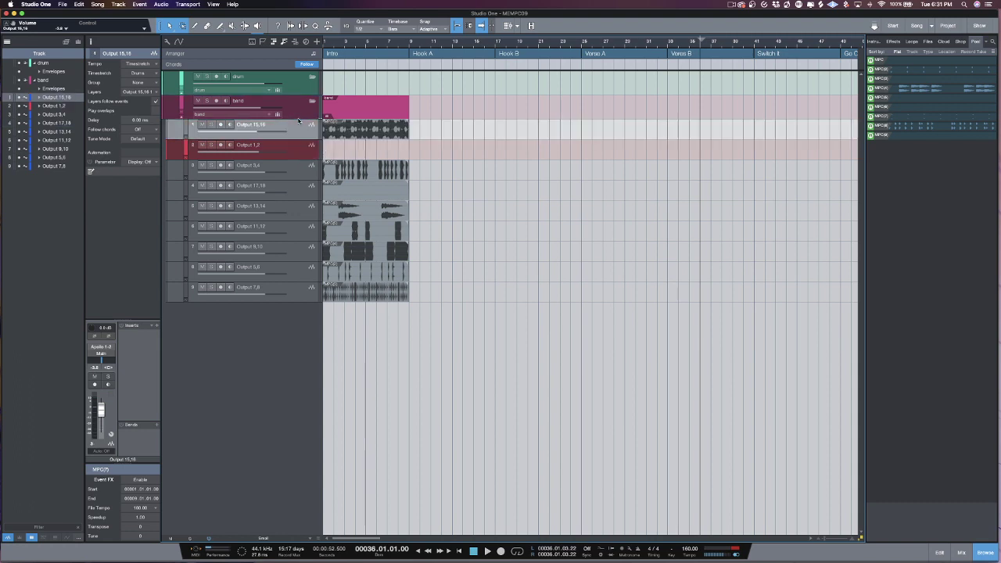
Step: Reorder the band folder so Output 13,14 and Output 11,12 follow Output 15,16, with Output 9,10 directly below Output 1,2
left_click(303, 210)
left_click_drag(296, 146, 297, 161)
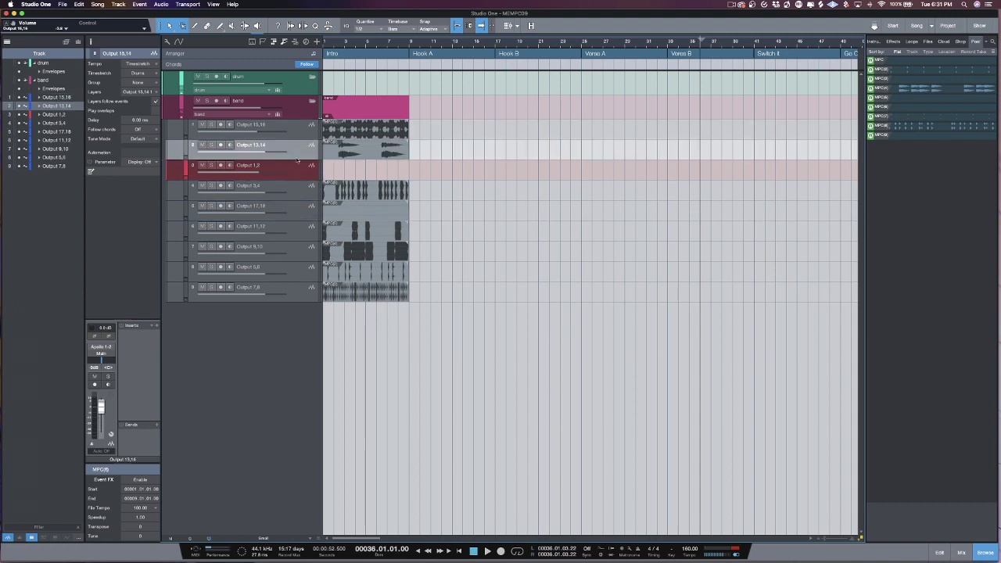
left_click(297, 254)
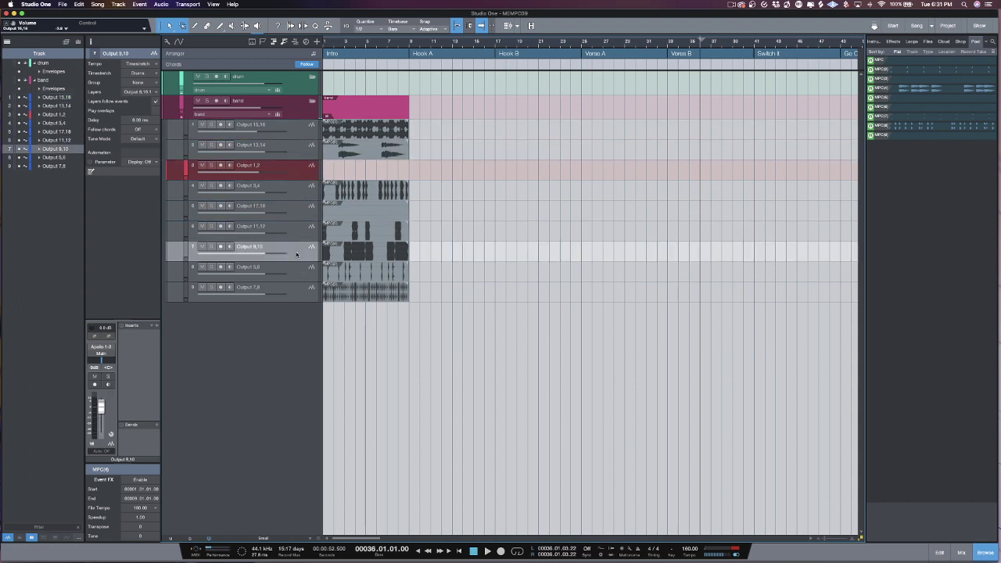
left_click_drag(297, 252, 298, 190)
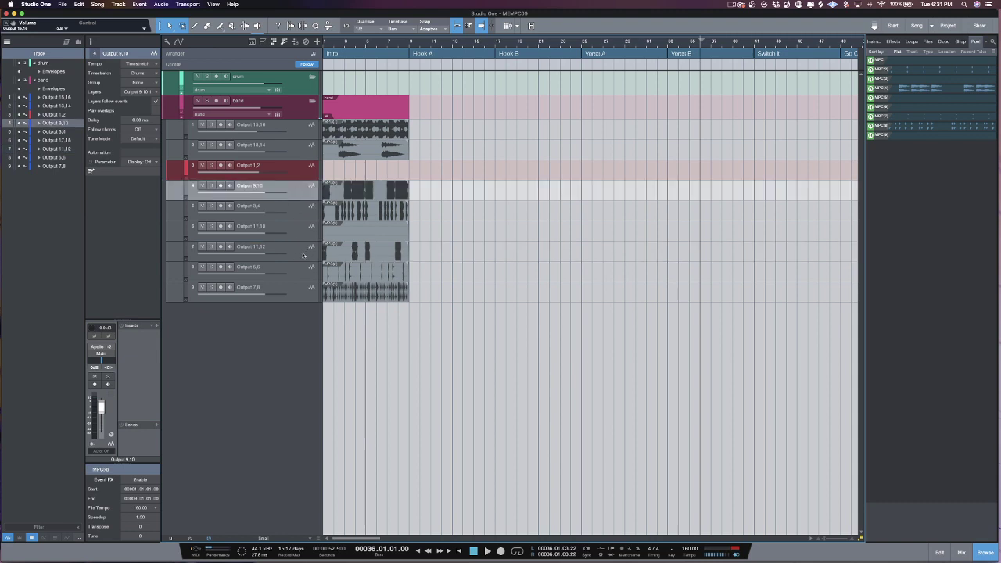
left_click_drag(302, 254, 297, 170)
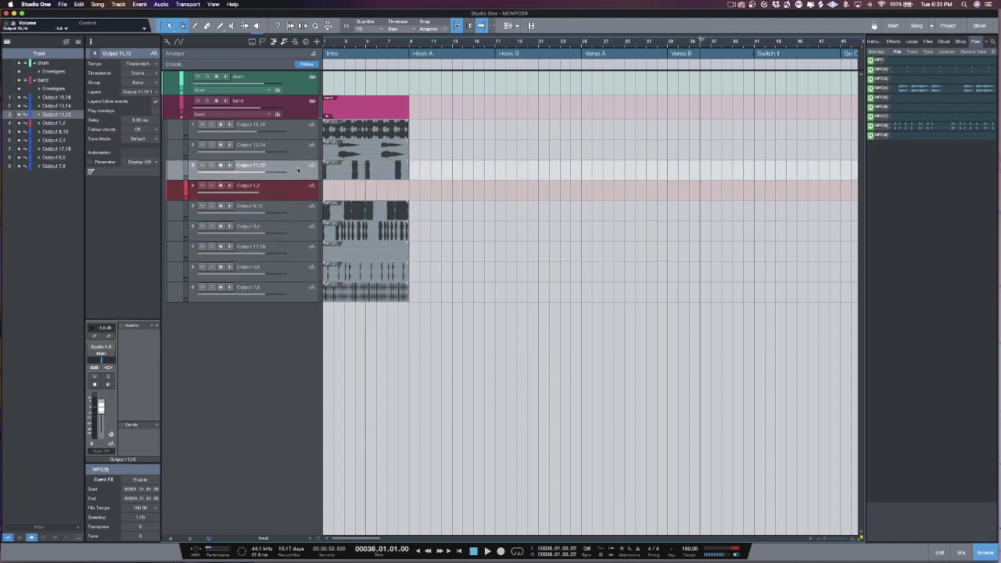
Step: Move the five tracks from Output 9,10 through Output 7,8 into the drum folder
left_click(292, 210)
left_click(295, 295, "shift")
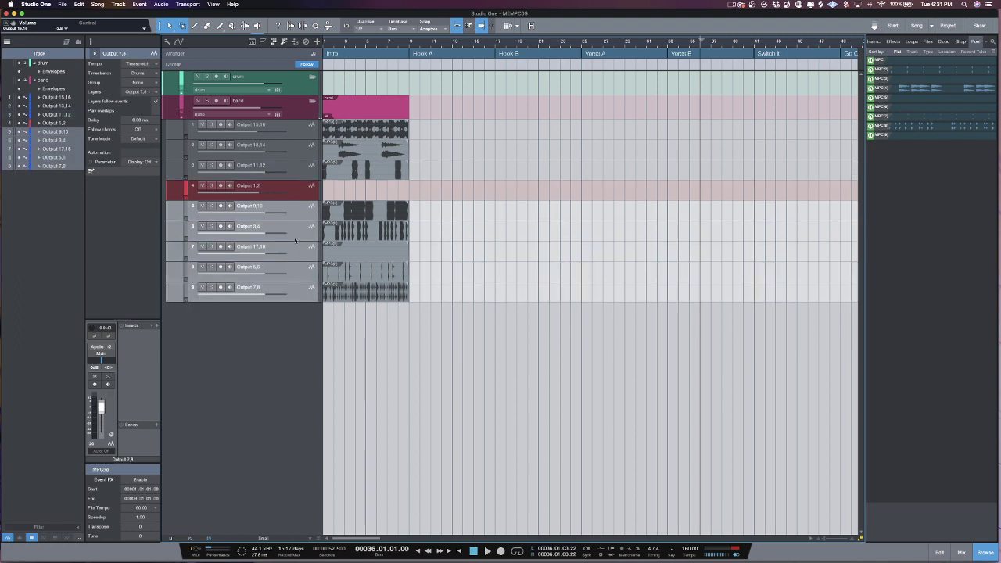
left_click_drag(295, 207, 293, 89)
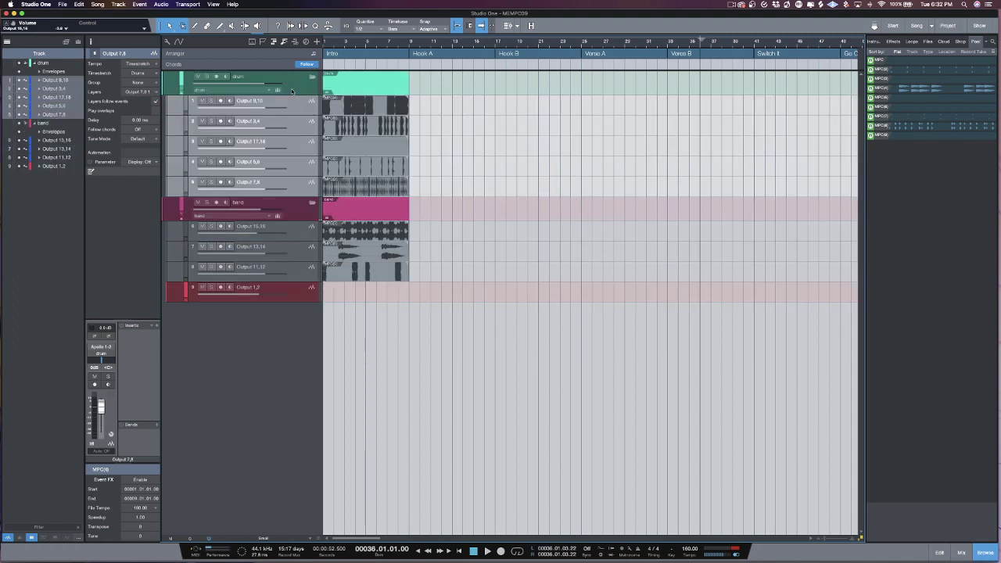
Step: Color all five tracks in the drum folder, Output 9,10 through Output 7,8, light blue
left_click(305, 232)
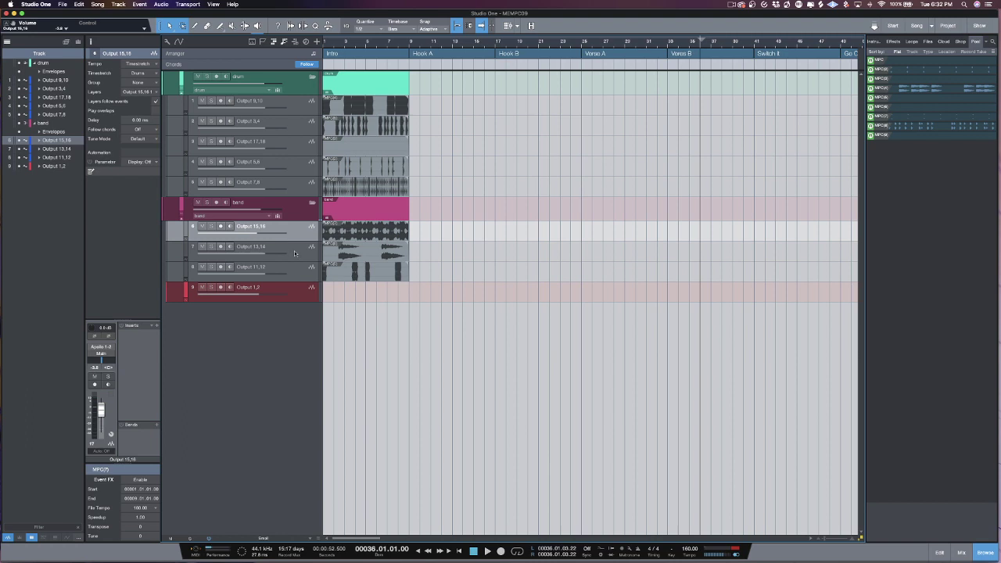
left_click(300, 109)
left_click(299, 188, "shift")
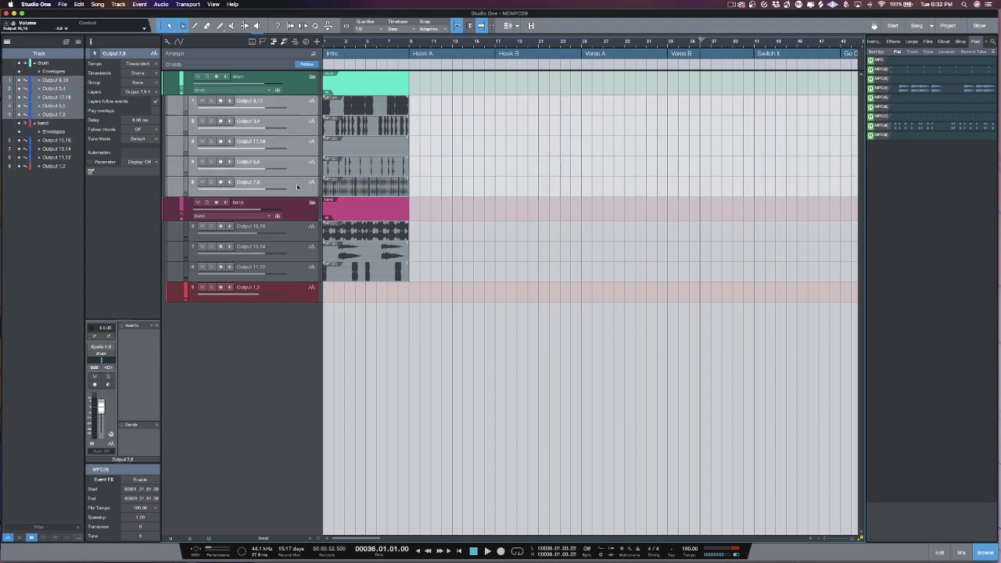
left_click(187, 106)
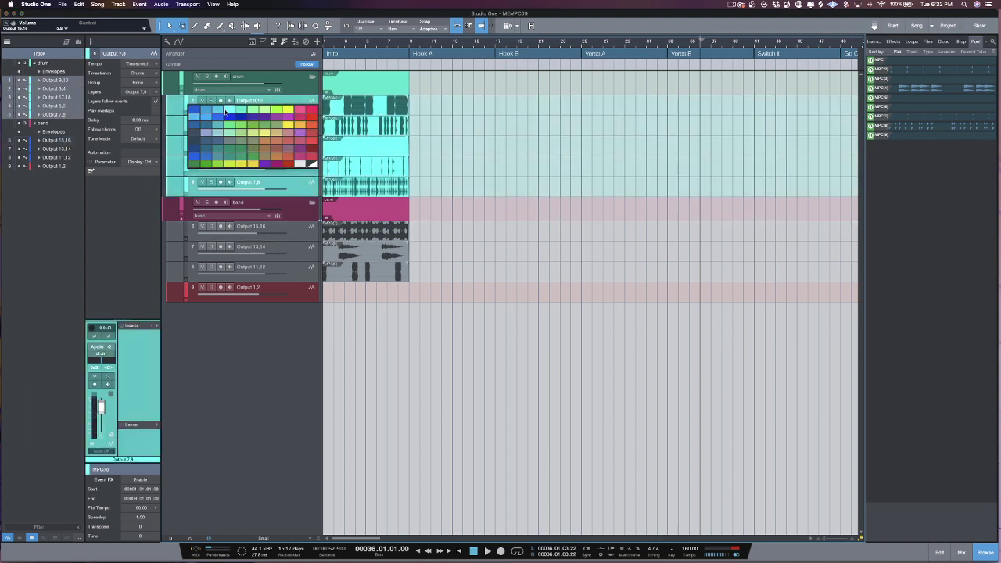
left_click(221, 110)
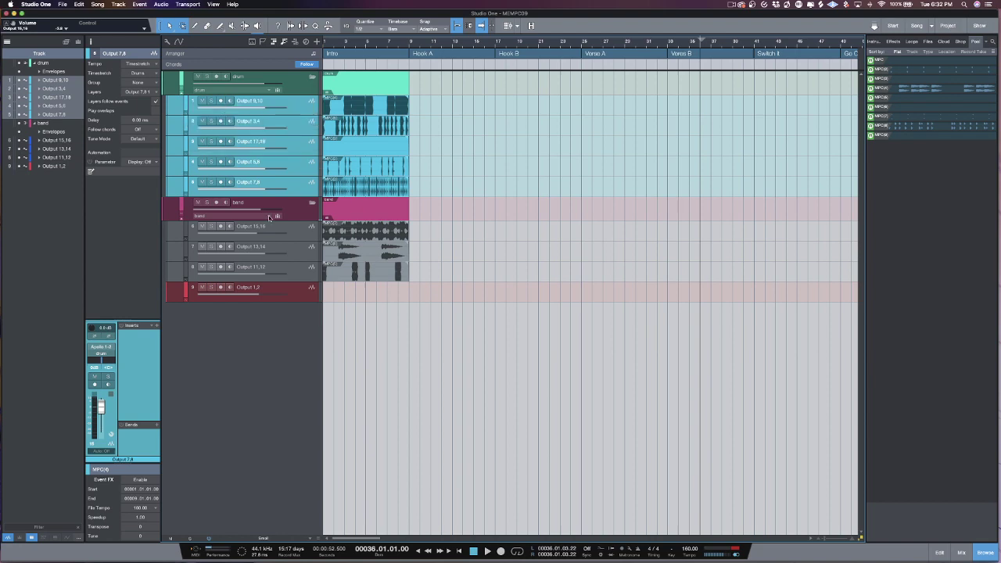
Step: Color the band folder's Output 15,16, Output 13,14 and Output 11,12 tracks pink
left_click(291, 231)
left_click(296, 272, "shift")
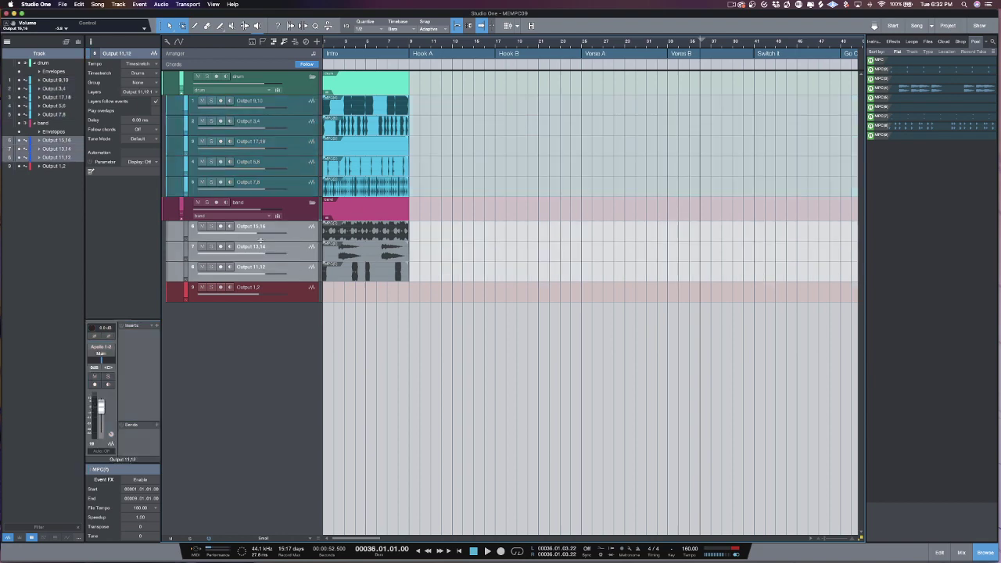
left_click(186, 230)
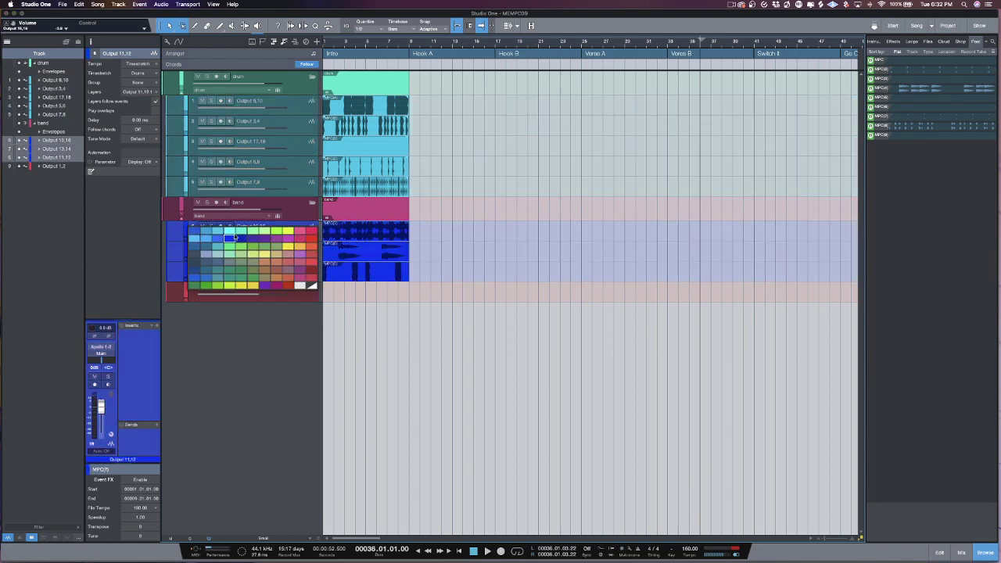
left_click(296, 231)
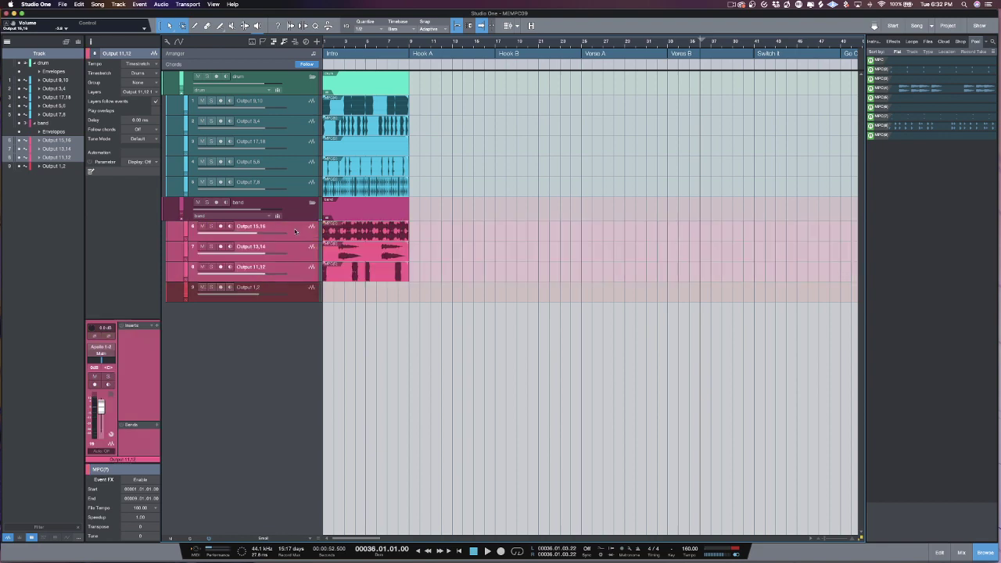
Step: Examine the effect and bus channels in the mixer, including the Culture Vulture insert on FX 1
left_click(478, 246)
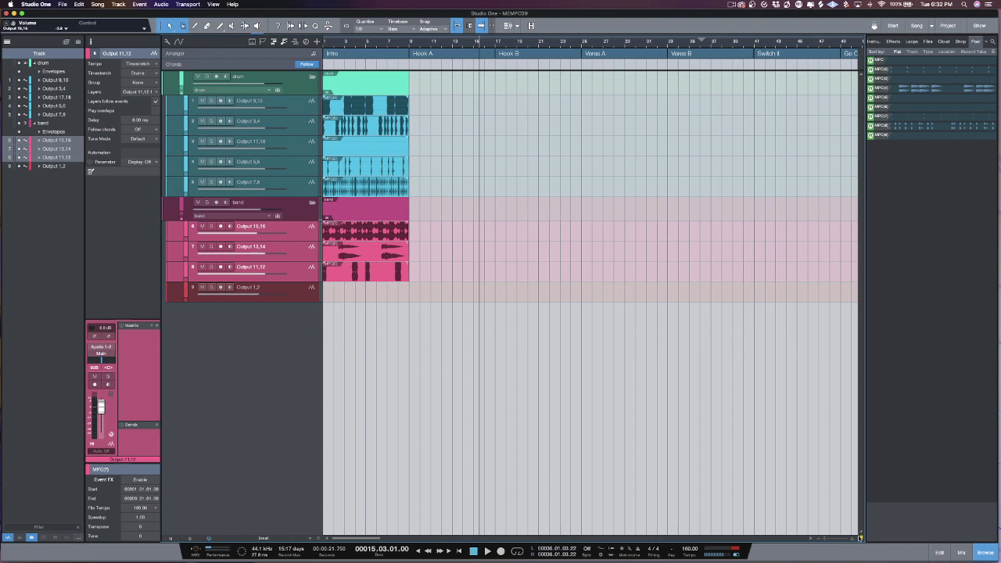
key("F3")
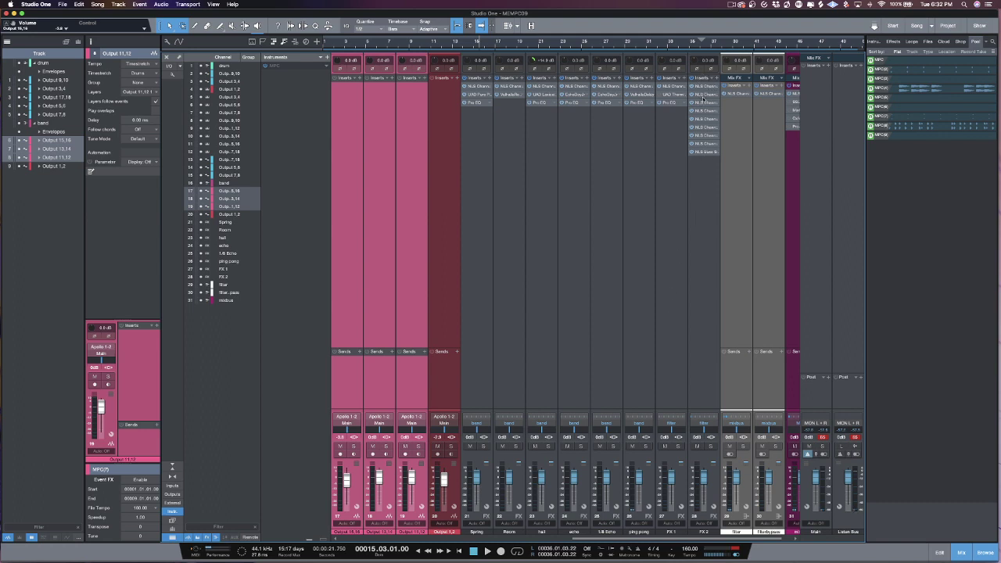
left_click(663, 95)
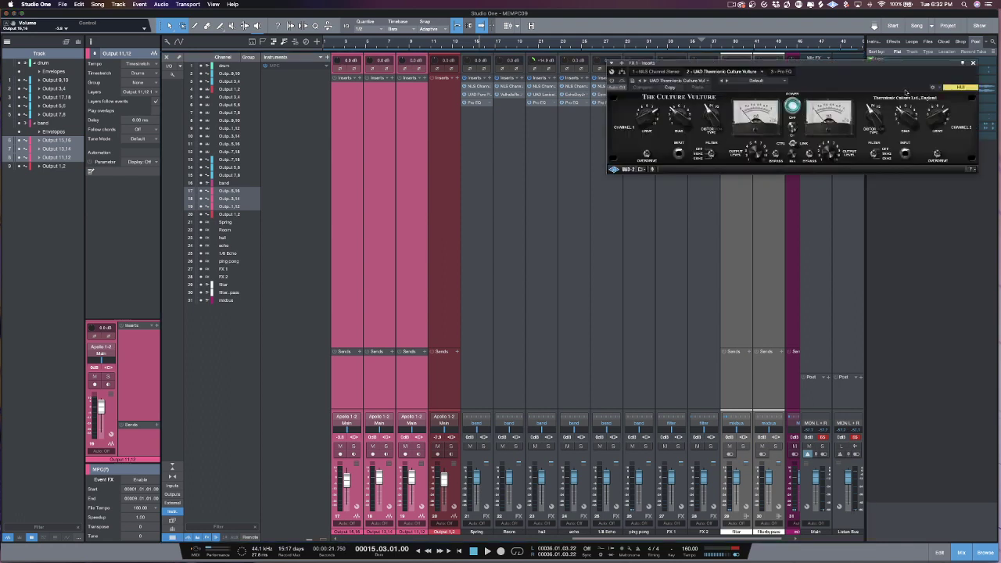
left_click(972, 62)
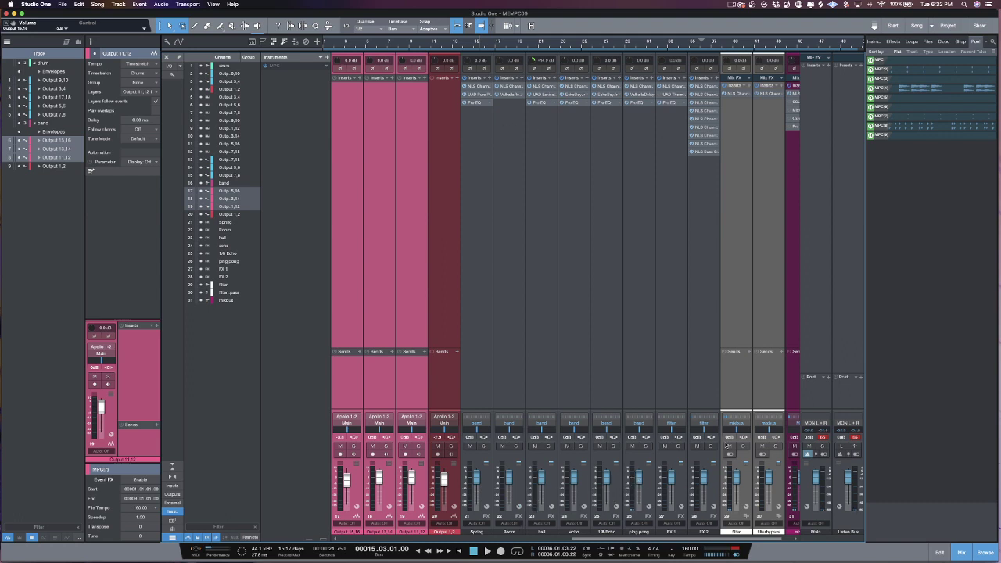
scroll(692, 351, "right", 1)
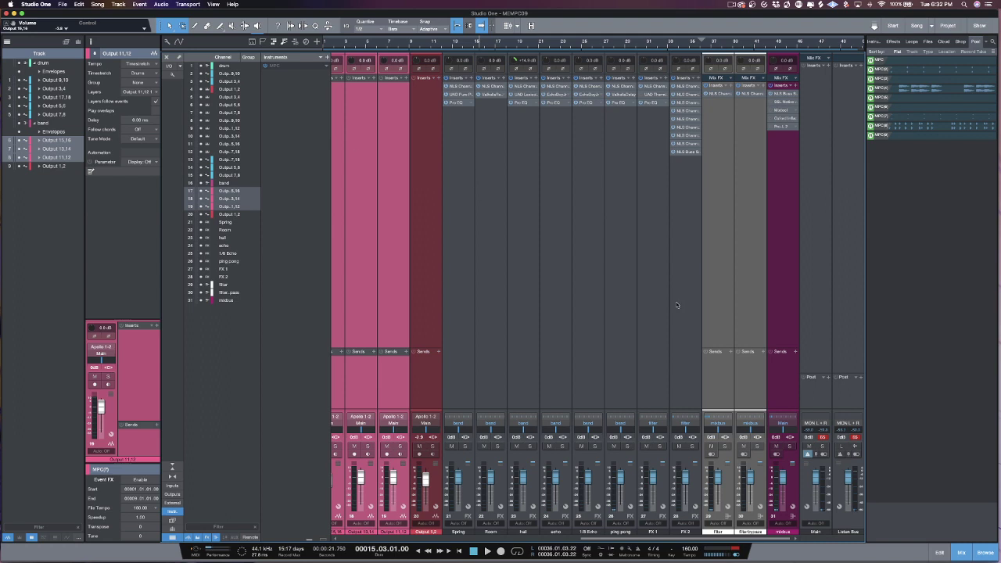
key("F3")
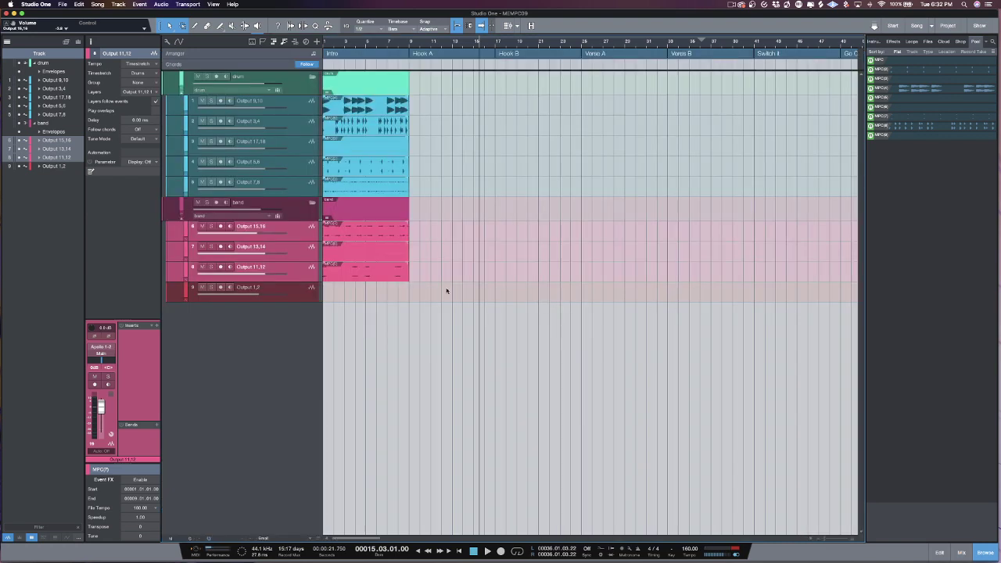
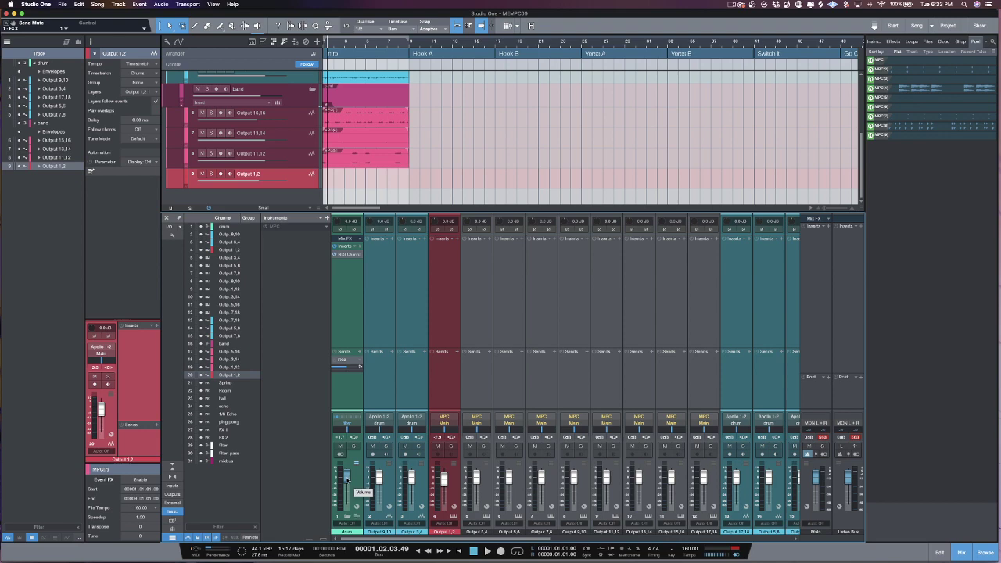
Step: Lower the drum bus level and raise the band bus level while the intro plays
mouse_move(347, 478)
left_mouse_down()
mouse_move(344, 498)
mouse_move(347, 488)
left_mouse_up()
key("space")
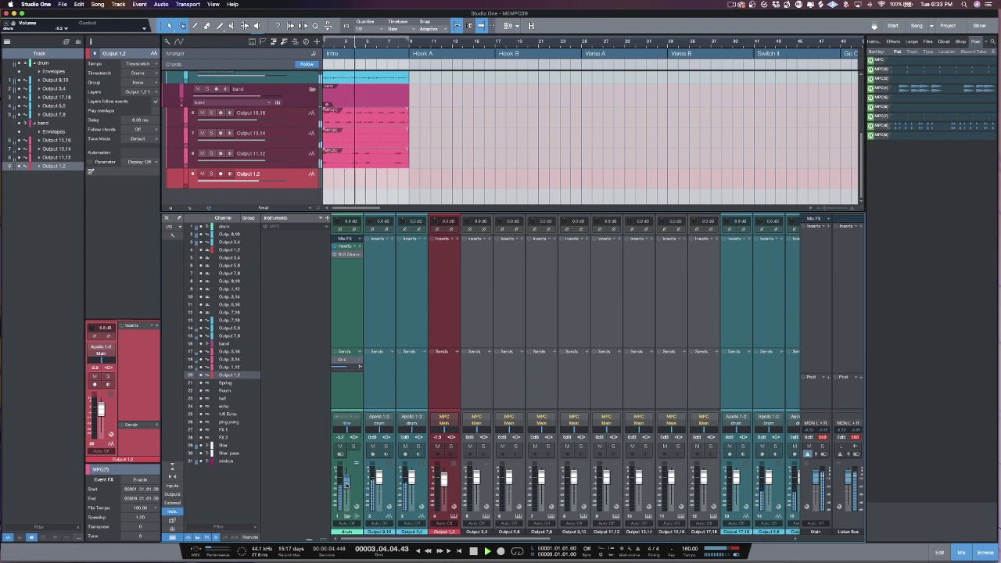
scroll(586, 475, "right", 5)
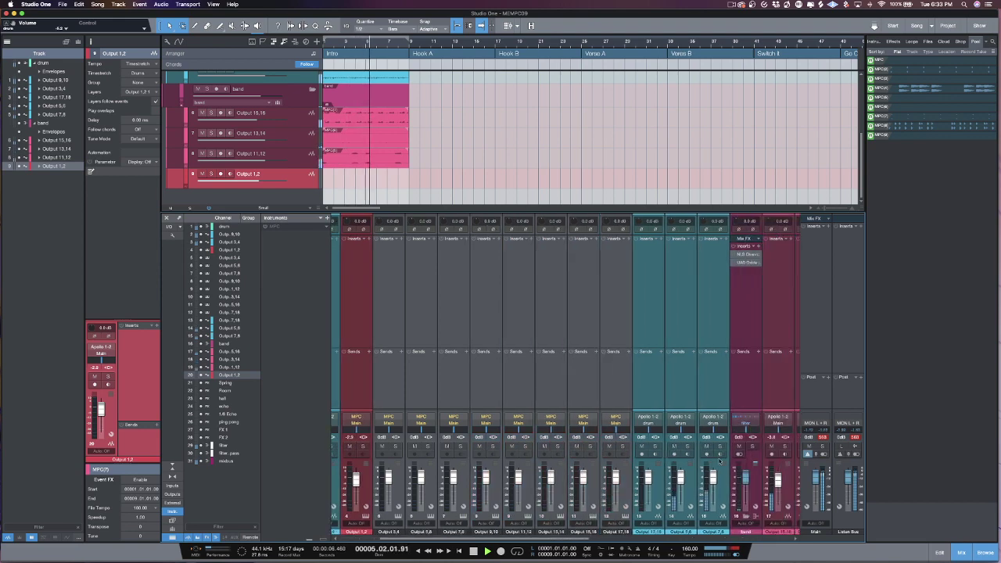
left_click_drag(725, 508, 730, 499)
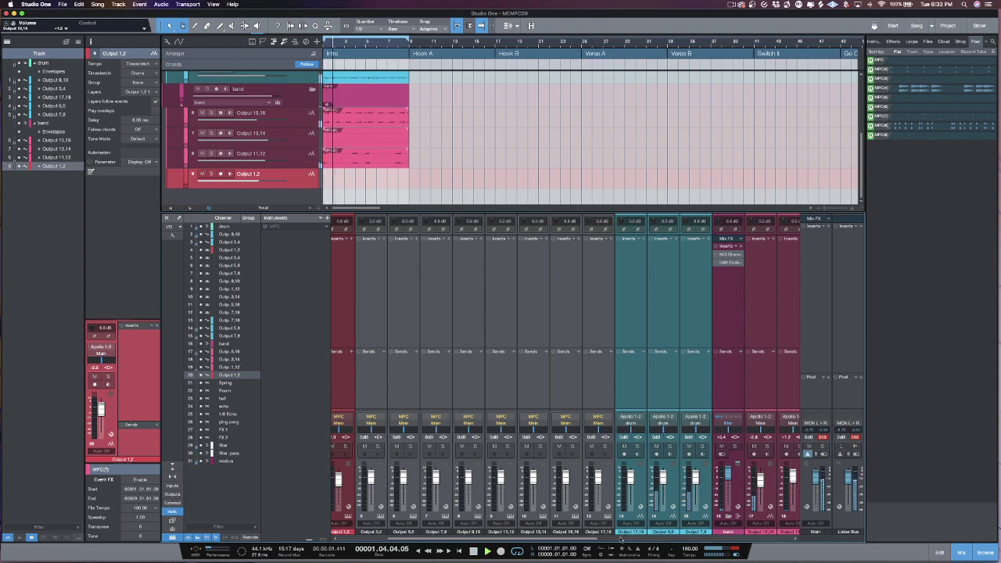
Step: Remove the MPC instrument and its output channels from the song
left_click_drag(573, 540, 640, 536)
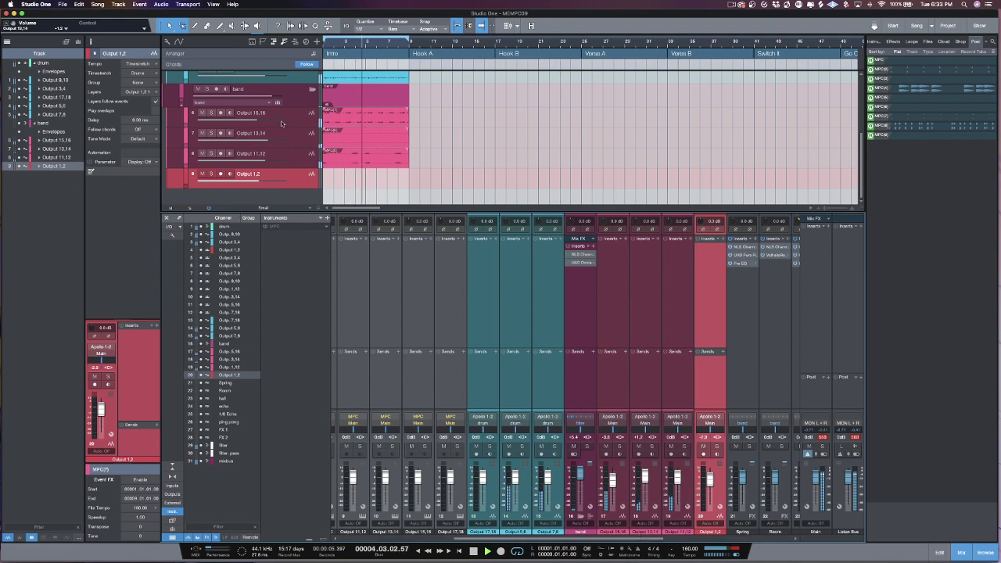
left_click(297, 102)
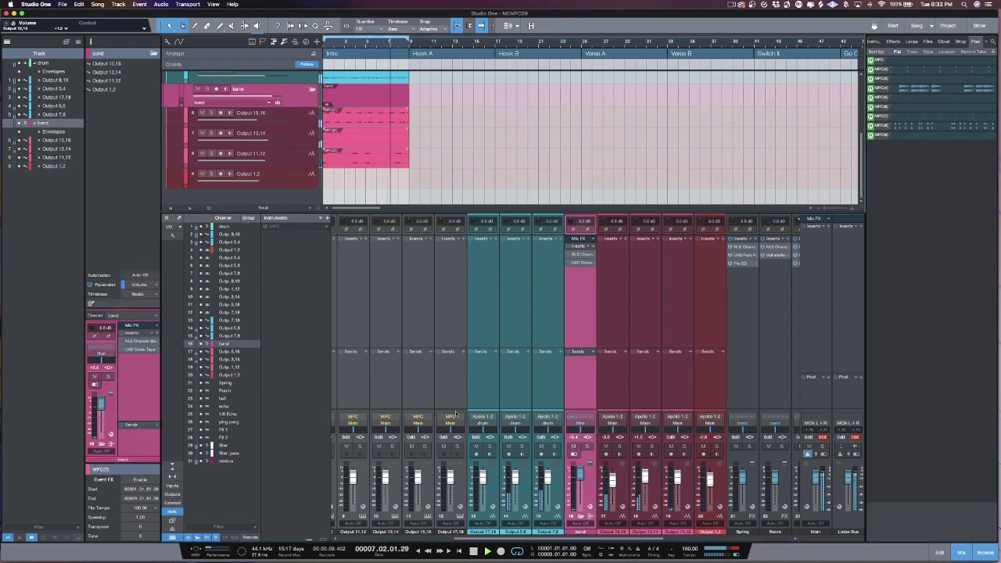
right_click(285, 229)
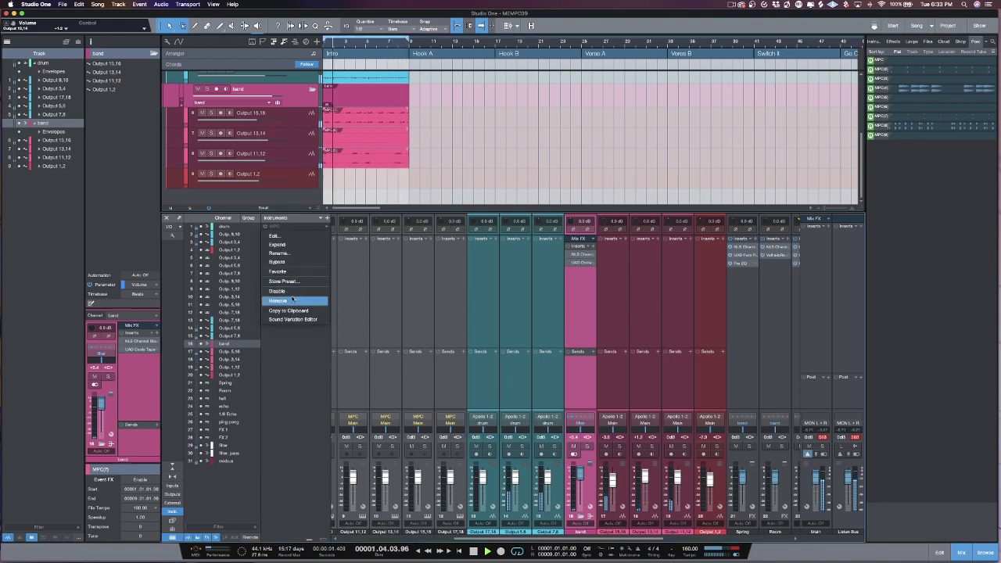
left_click(293, 301)
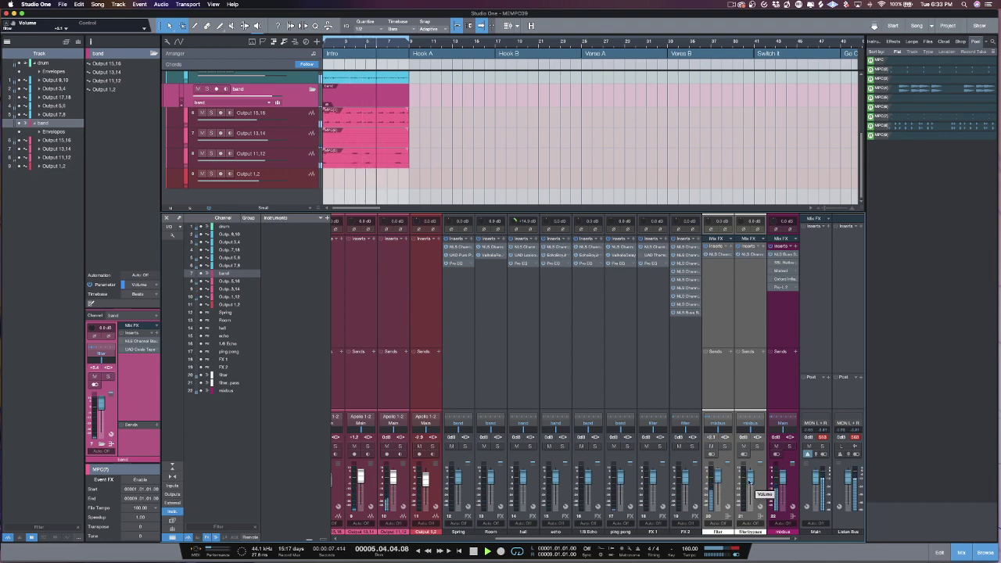
Step: Lower the Output 13,14 level and route Output 15,16, Output 13,14 and Output 11,12 to the band bus
scroll(755, 485, "left", 1)
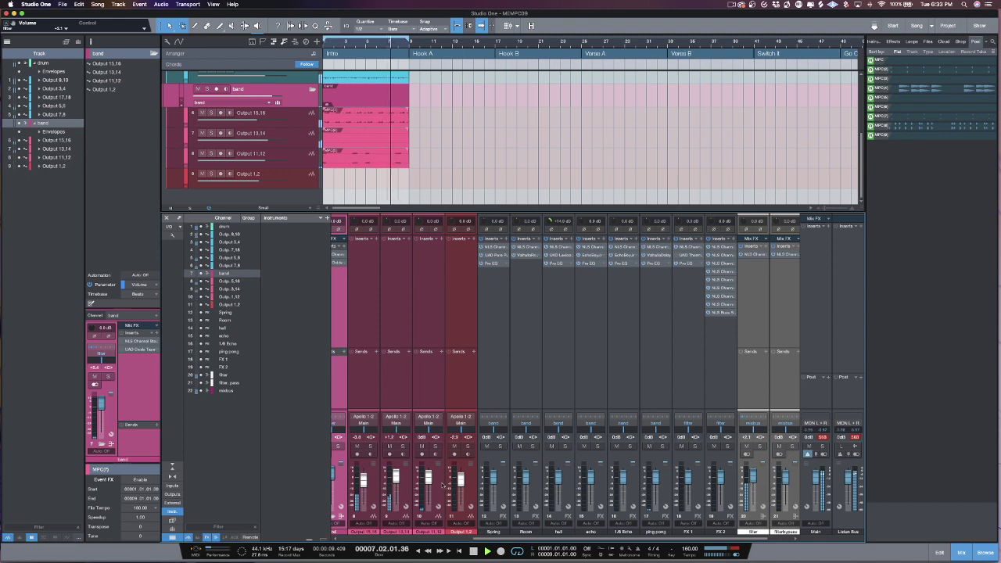
left_click_drag(395, 482, 383, 491)
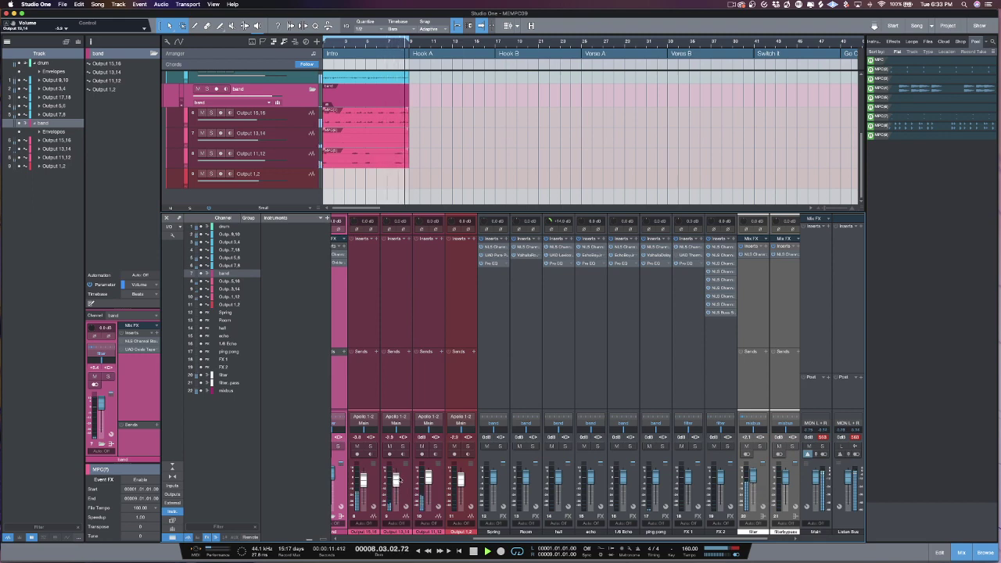
left_click(367, 437)
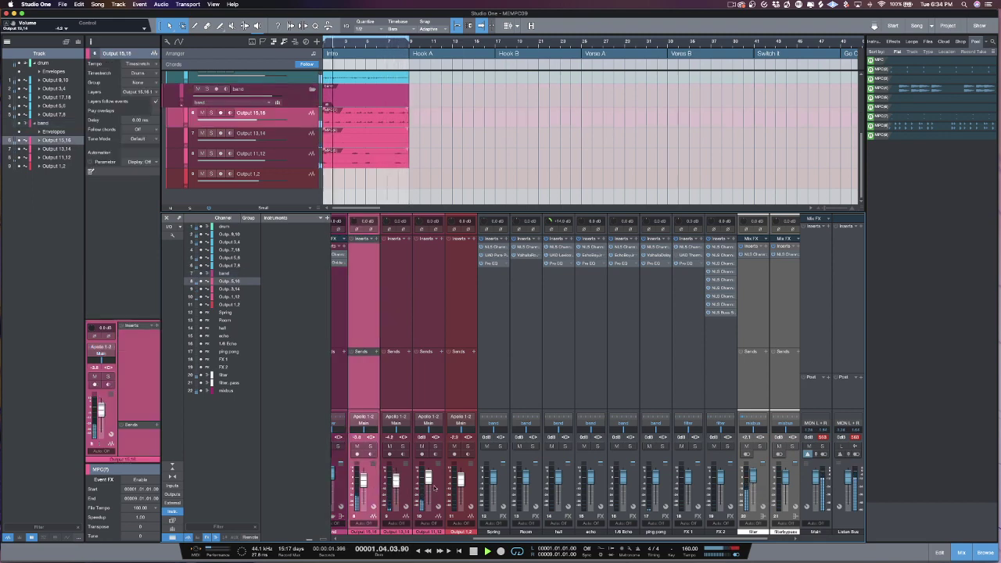
left_click(442, 429, "shift")
left_click(442, 423)
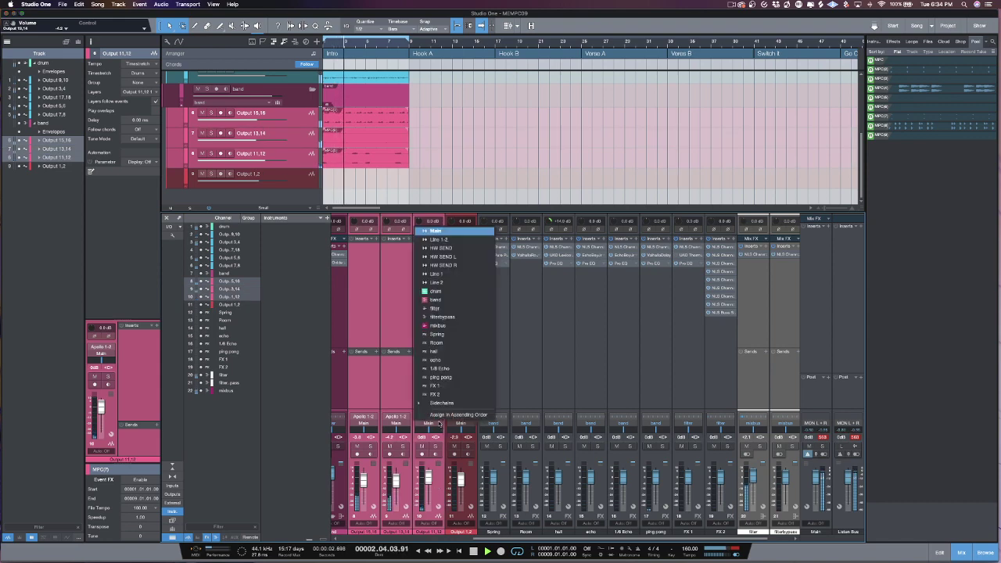
left_click(439, 301)
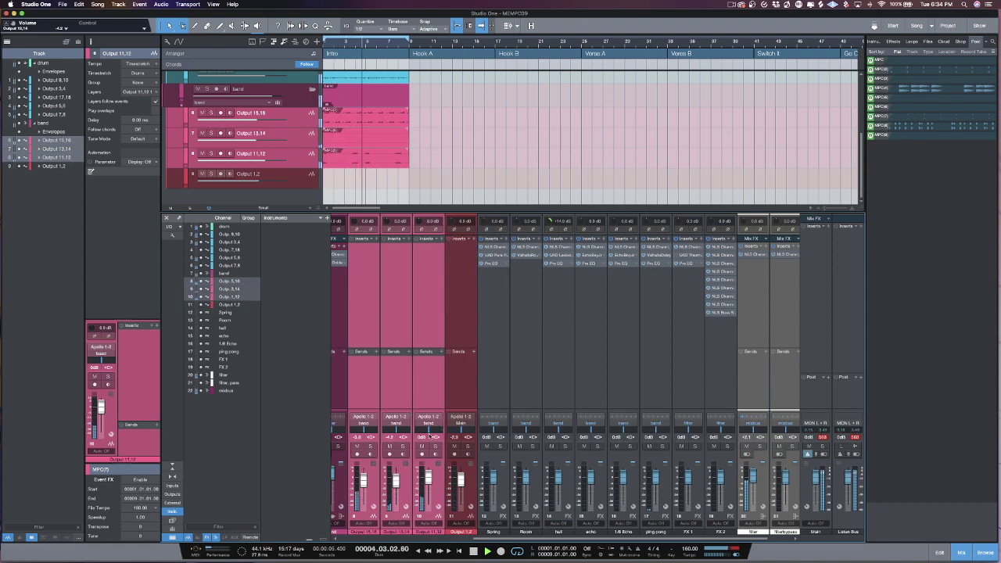
Step: Lower the band bus and Output 15,16 levels, and bring Output 11,12 down to about -9 dB
scroll(428, 436, "left", 3)
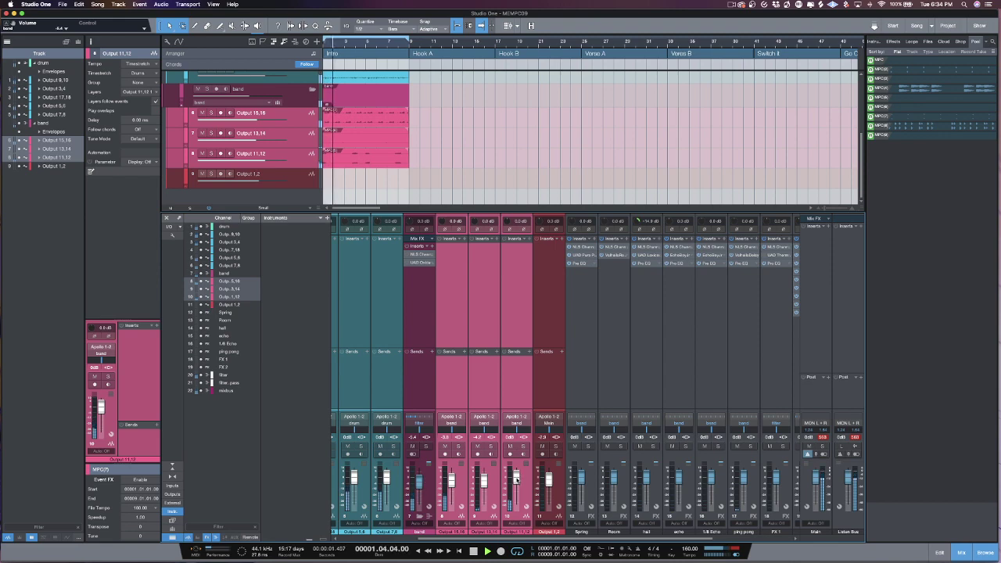
left_click(526, 497)
scroll(526, 497, "left", 3)
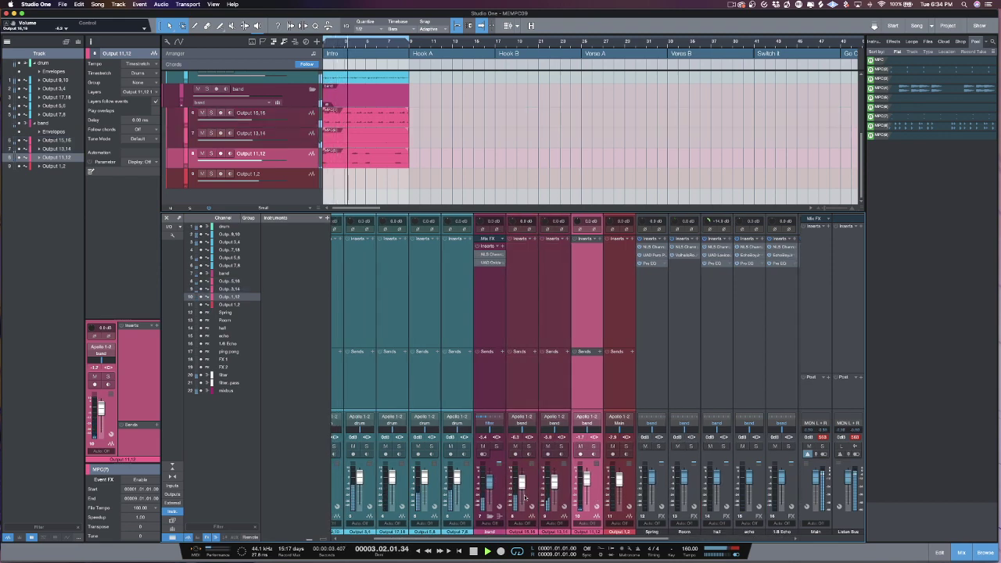
left_click_drag(587, 475, 587, 484)
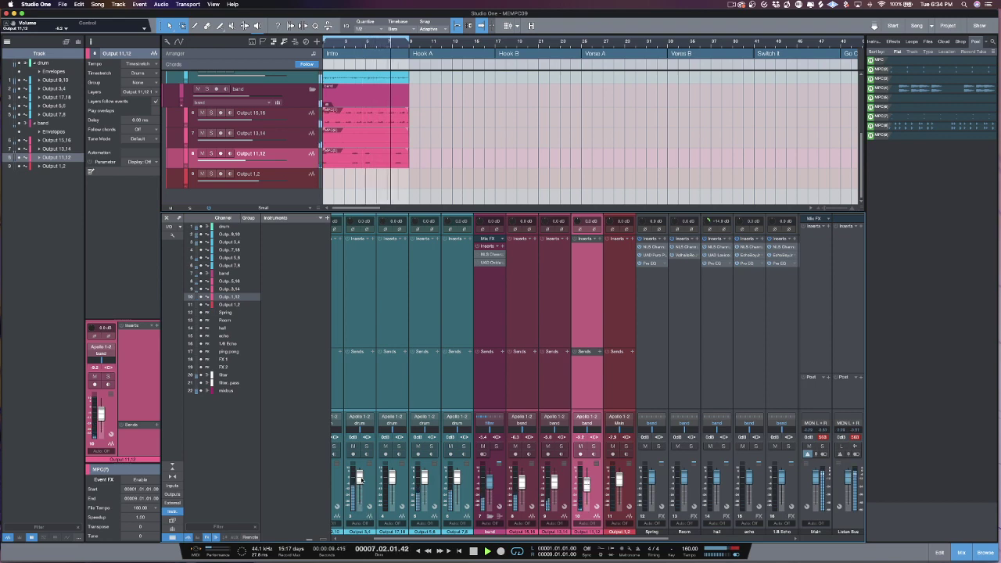
Step: Lower the Output 9,10 and Output 7,8 levels in the drum group, and stop playback
scroll(352, 538, "left", 2)
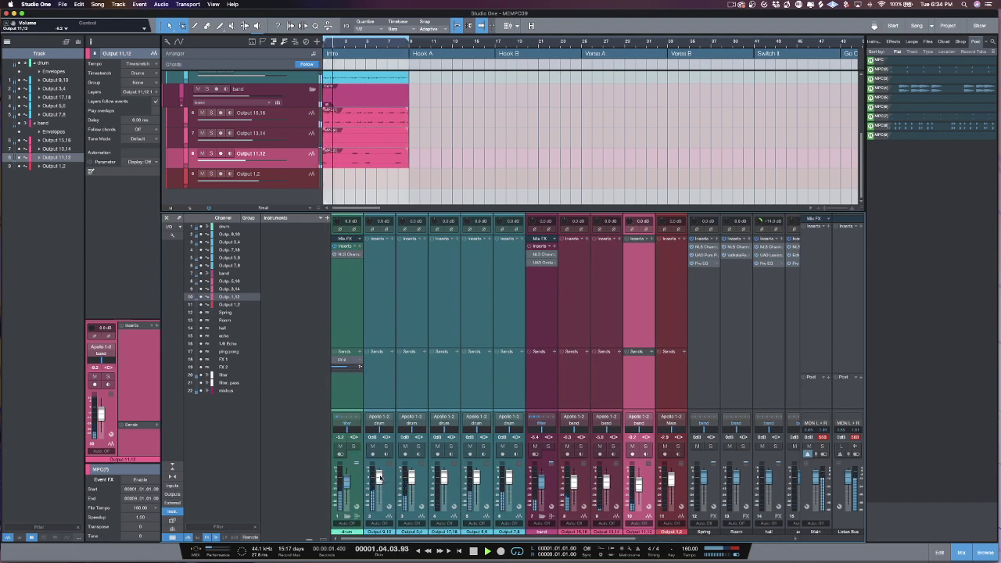
left_click_drag(380, 476, 380, 479)
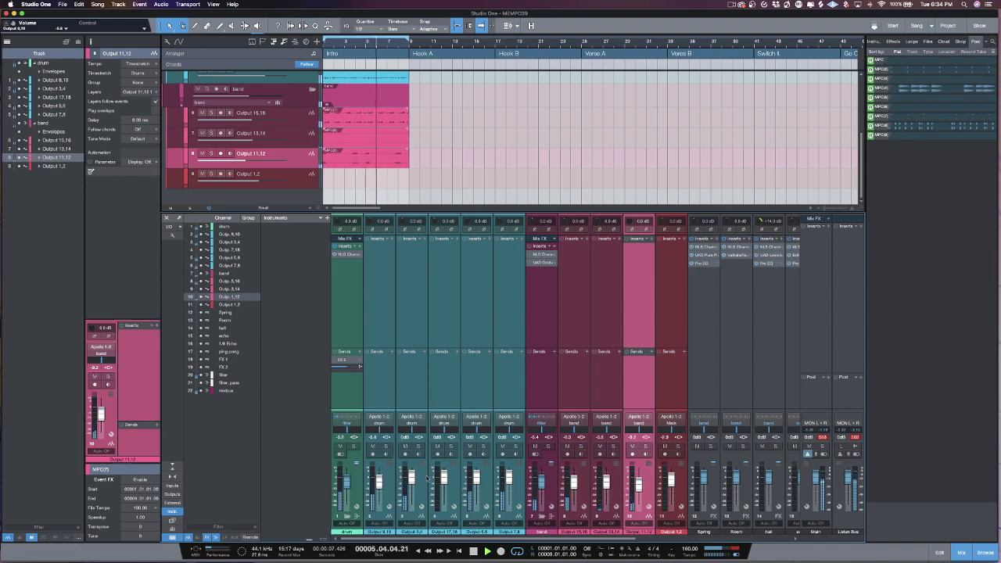
left_click_drag(508, 477, 508, 482)
key("space")
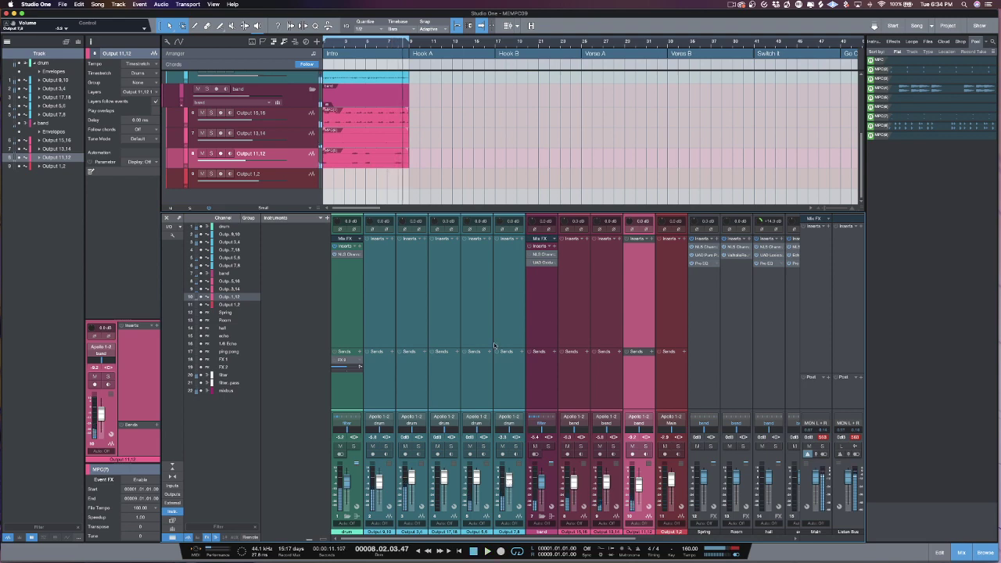
Step: Play the song from the start and raise the gain of the Pro-L 2 limiter on the mixbus
scroll(575, 309, "right", 5)
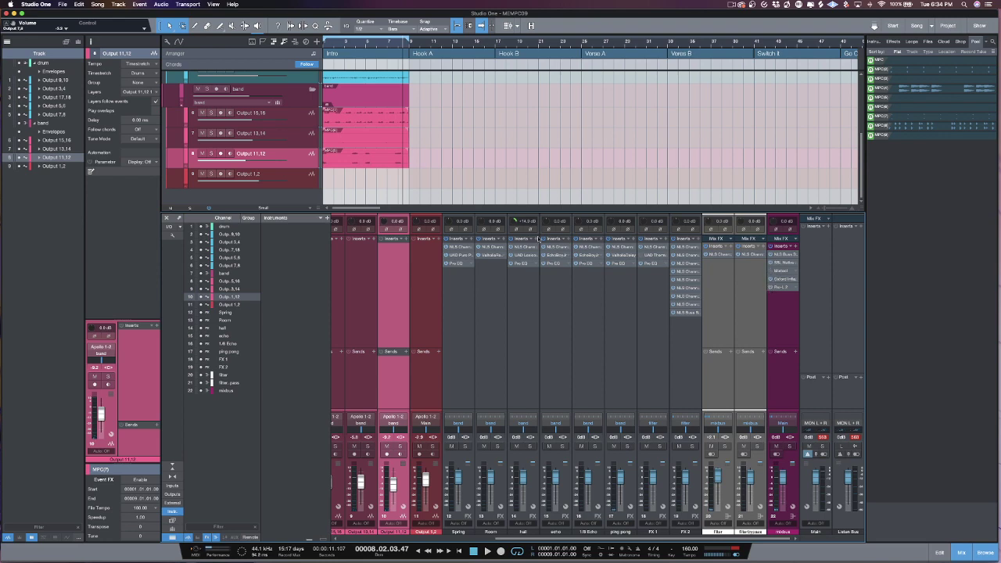
key("Home")
key("space")
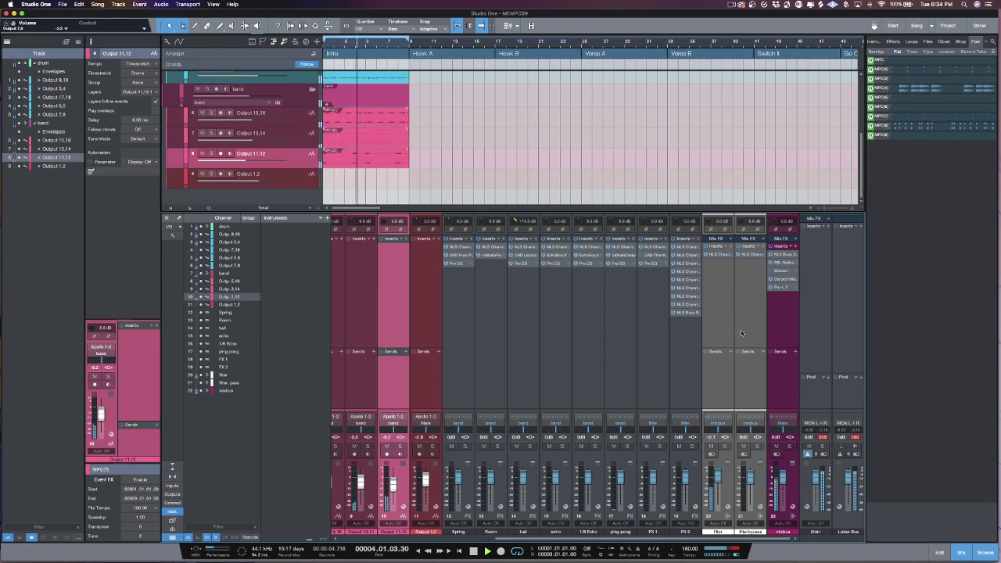
left_click(780, 288)
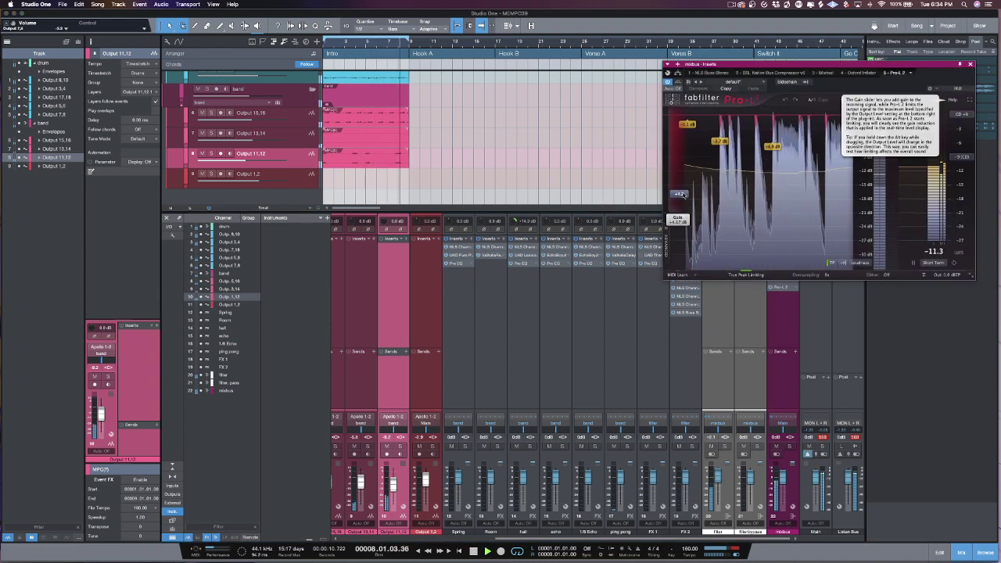
left_click_drag(680, 193, 682, 180)
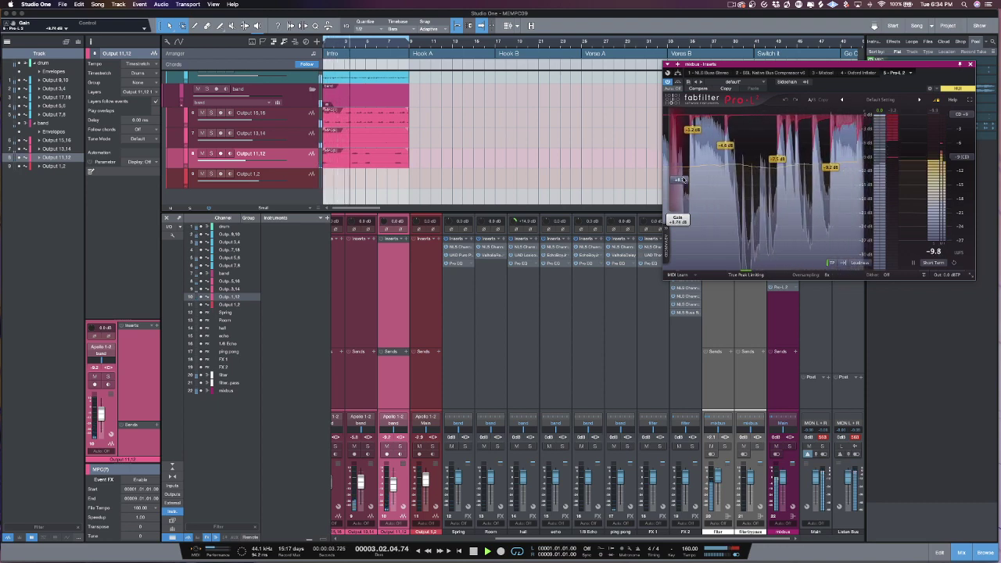
left_click(969, 64)
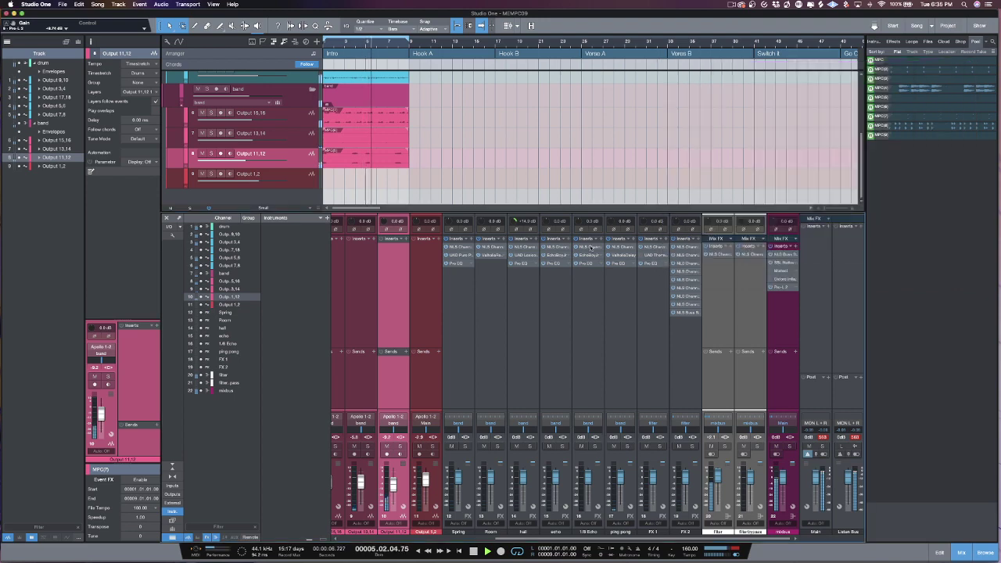
Step: Activate the existing FX send on the drum bus and adjust its send level
scroll(406, 353, "left", 5)
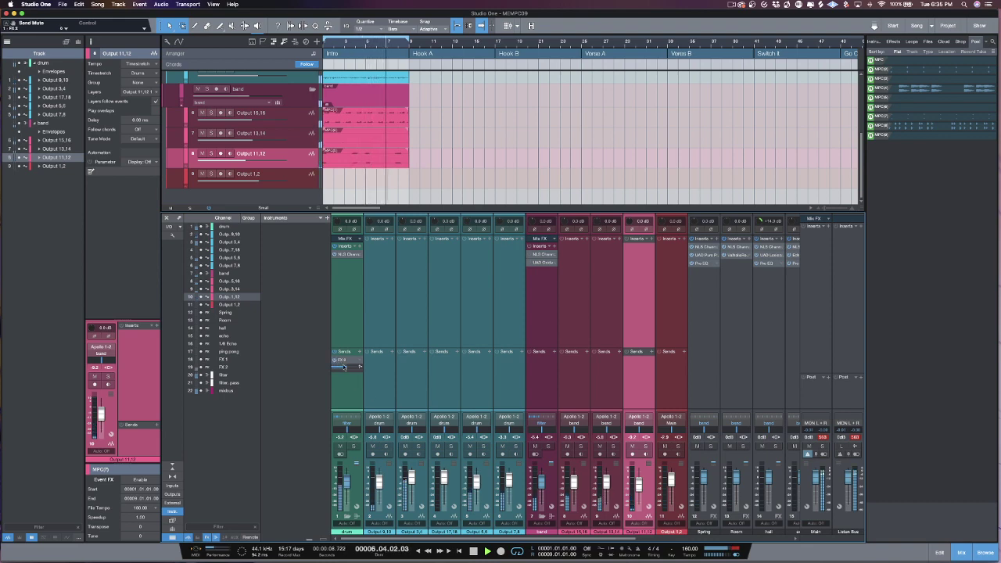
scroll(344, 368, "down", 5)
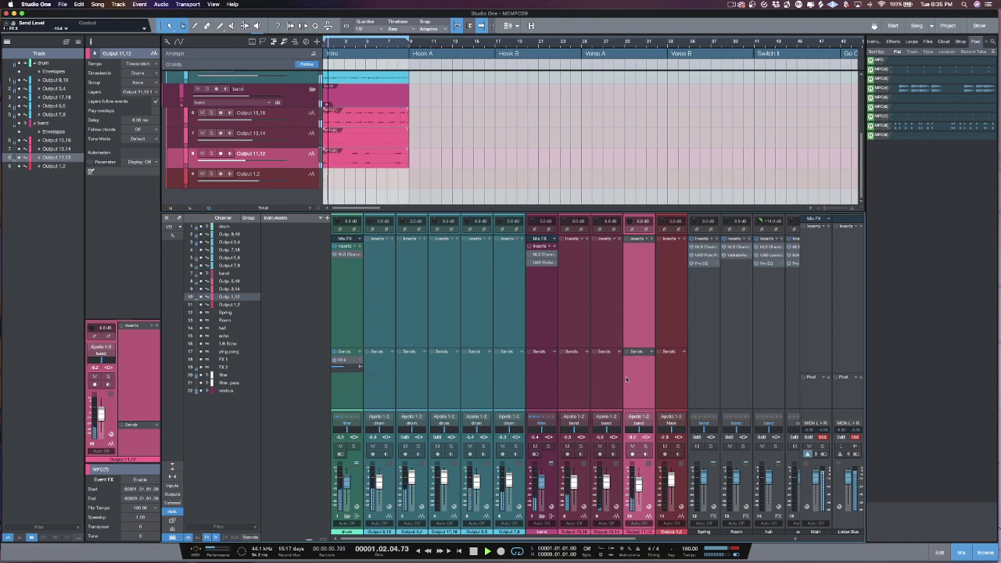
Step: Open the UAD Oxide Tape insert on the band bus, adjust its input level, and close the plug-in window
scroll(626, 379, "right", 3)
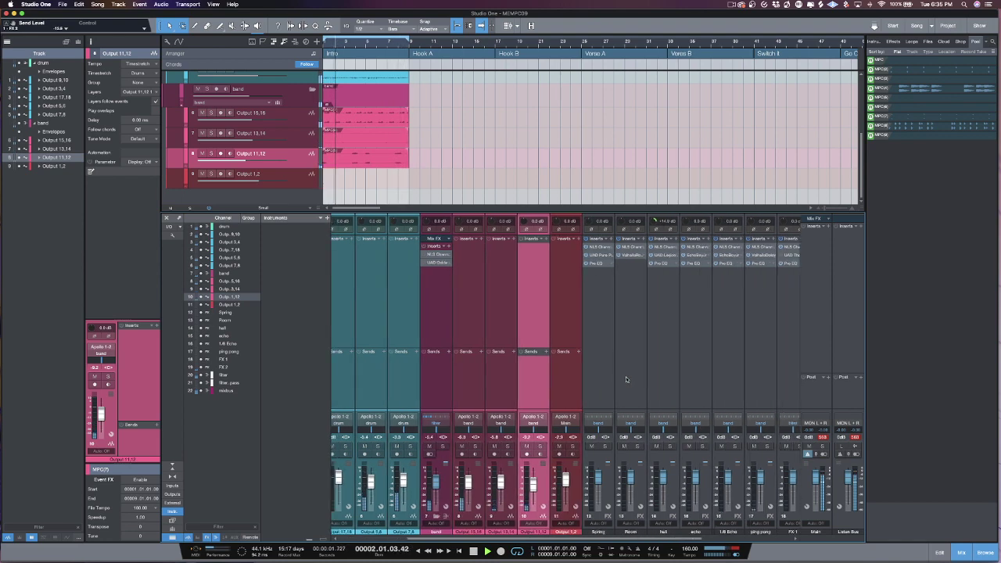
left_click(435, 262)
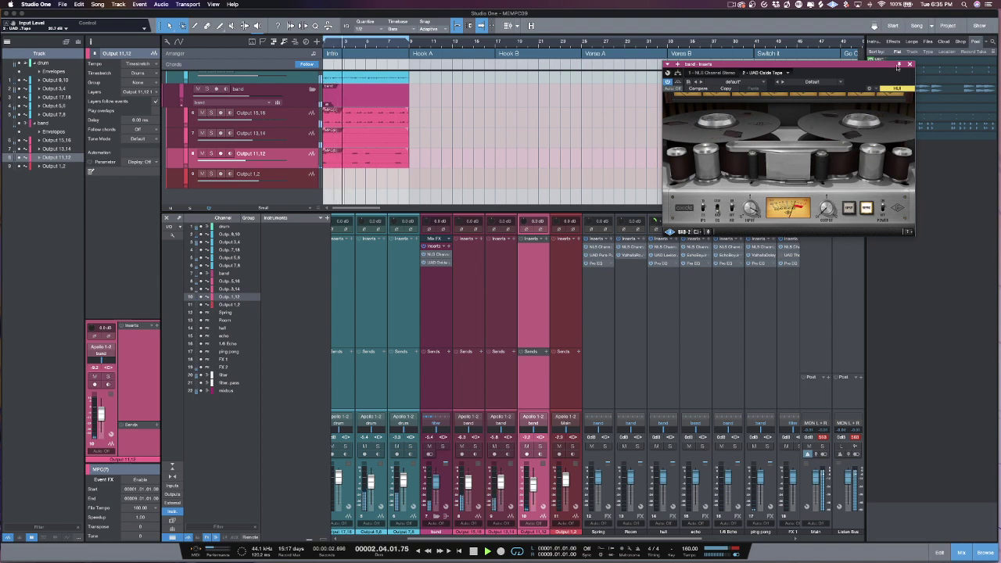
left_click(668, 311)
scroll(668, 311, "right", 5)
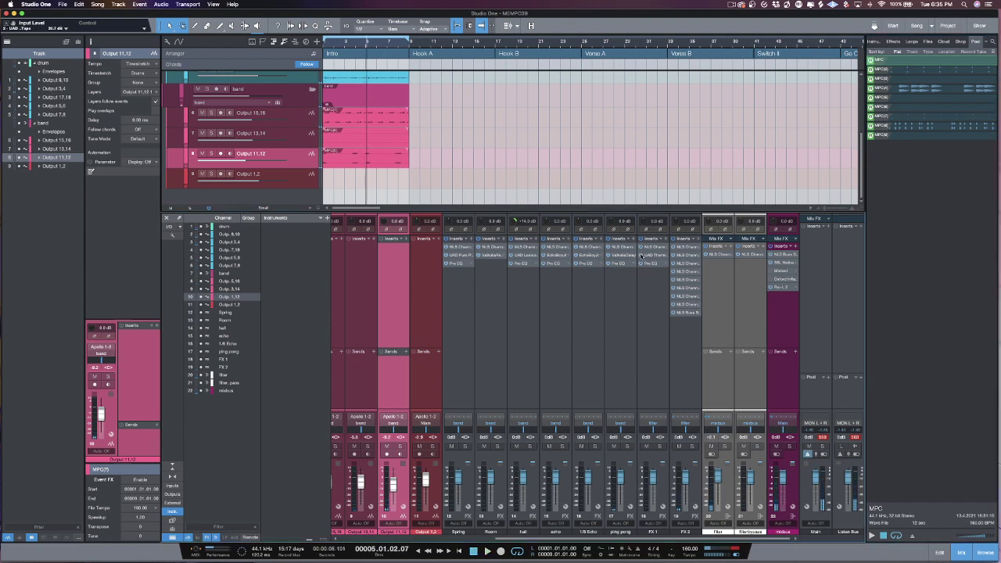
Step: Add an FX 1 send to the Output 9,10 drum channel and lower its send level during playback
scroll(481, 360, "left", 8)
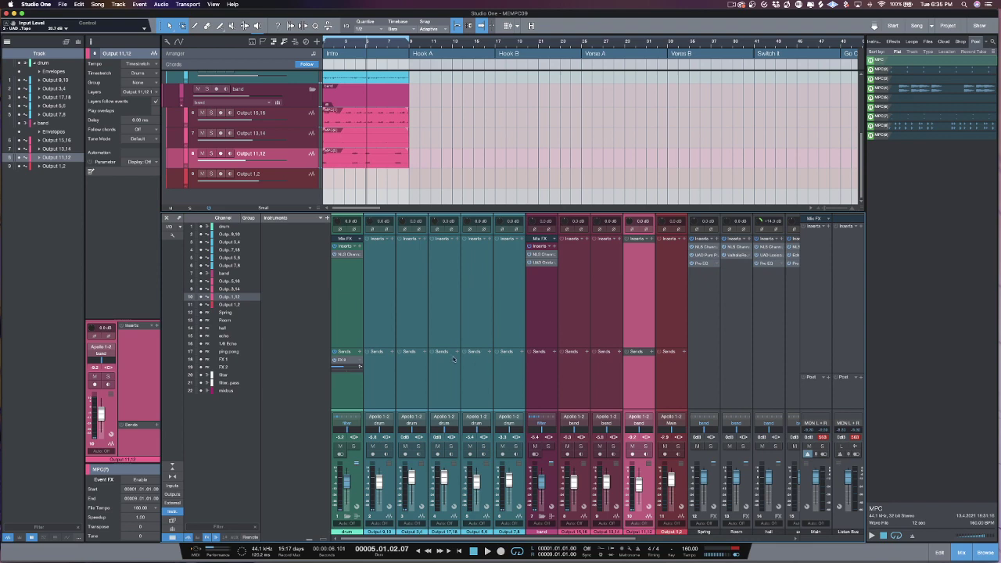
key("space")
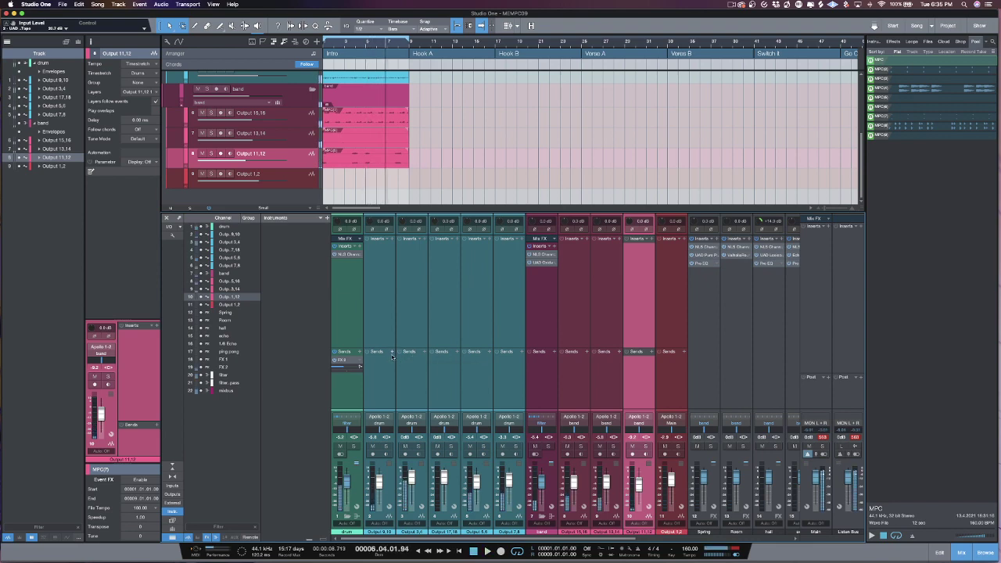
left_click(391, 352)
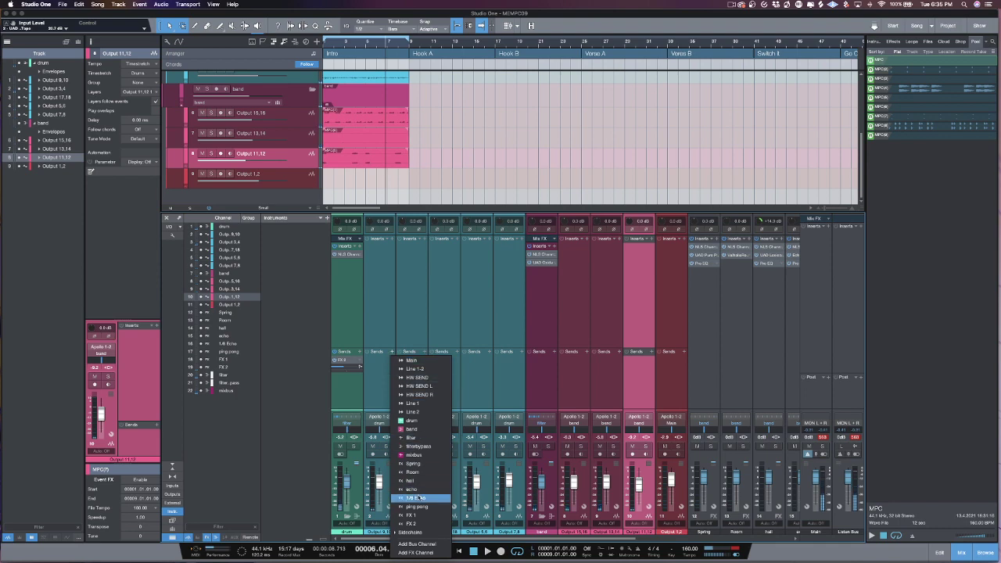
left_click(415, 515)
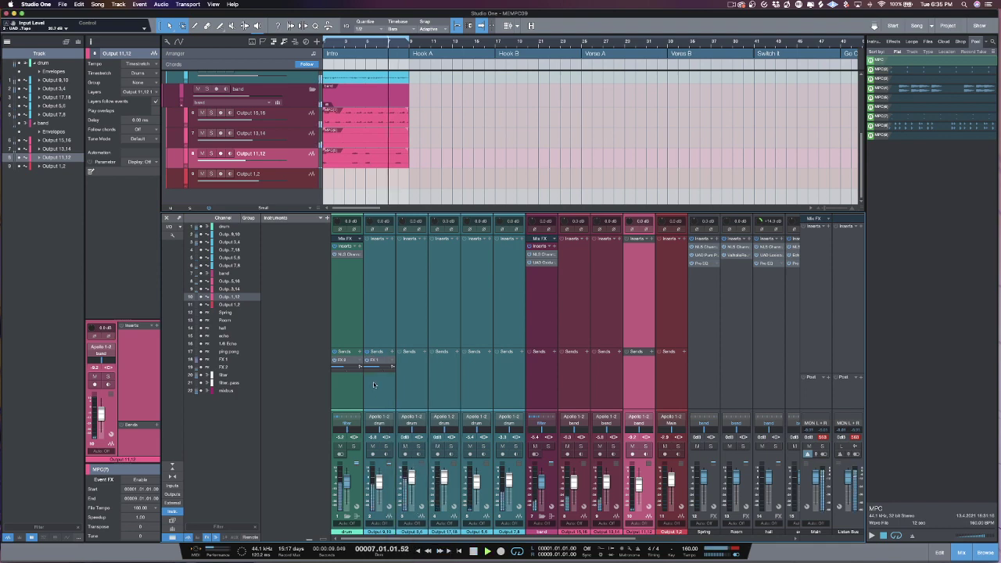
mouse_move(376, 369)
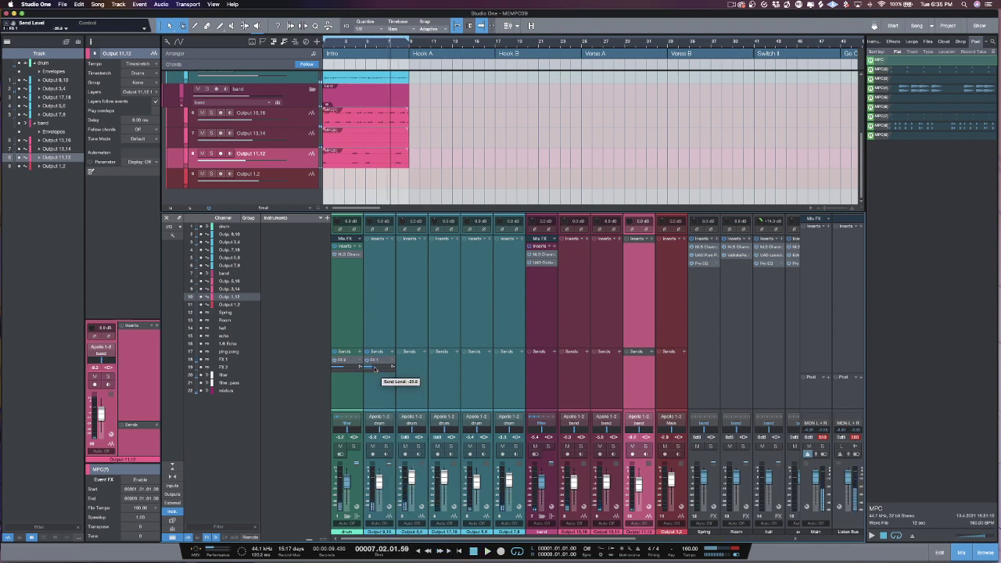
scroll(375, 369, "down", 2)
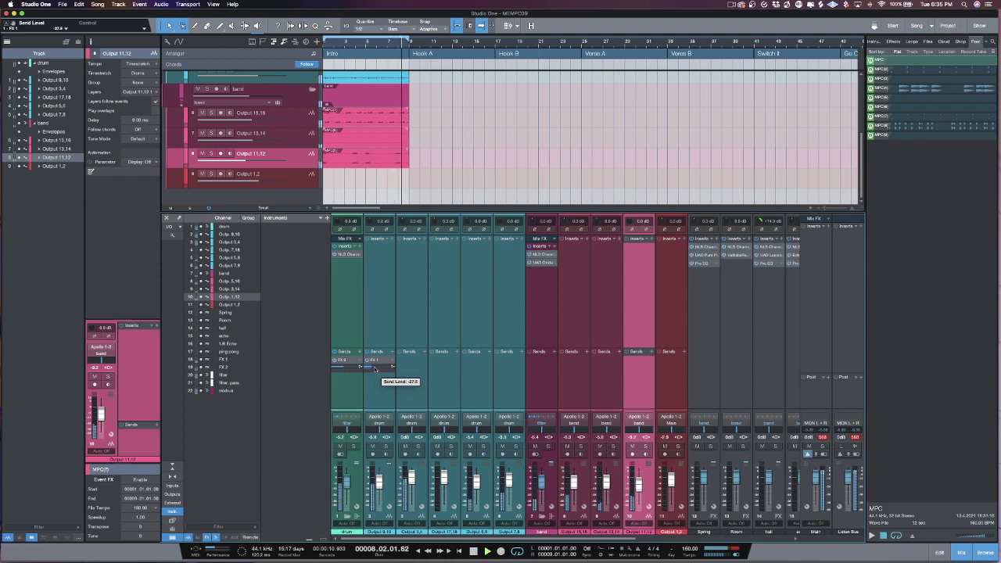
scroll(376, 369, "down", 5)
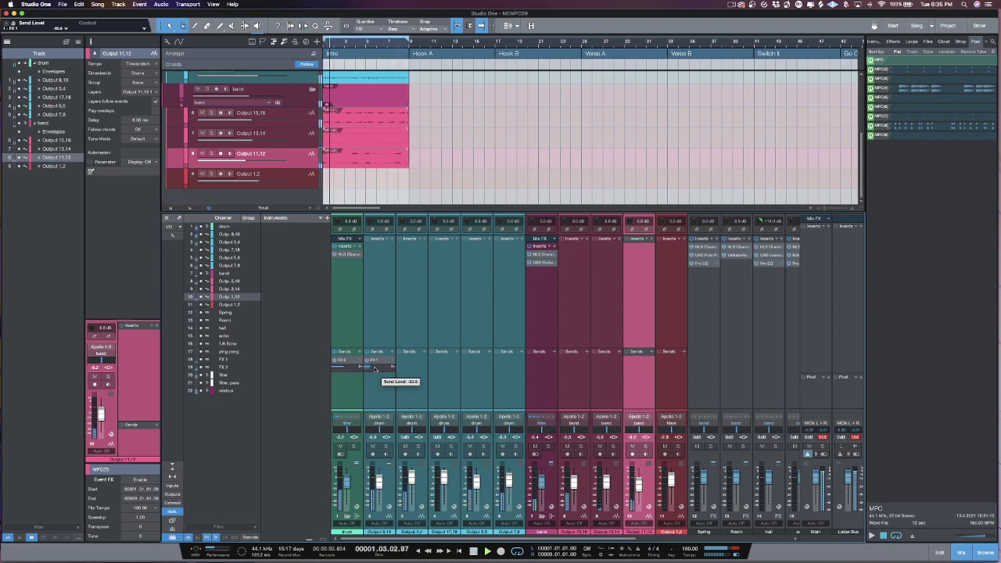
scroll(376, 368, "down", 2)
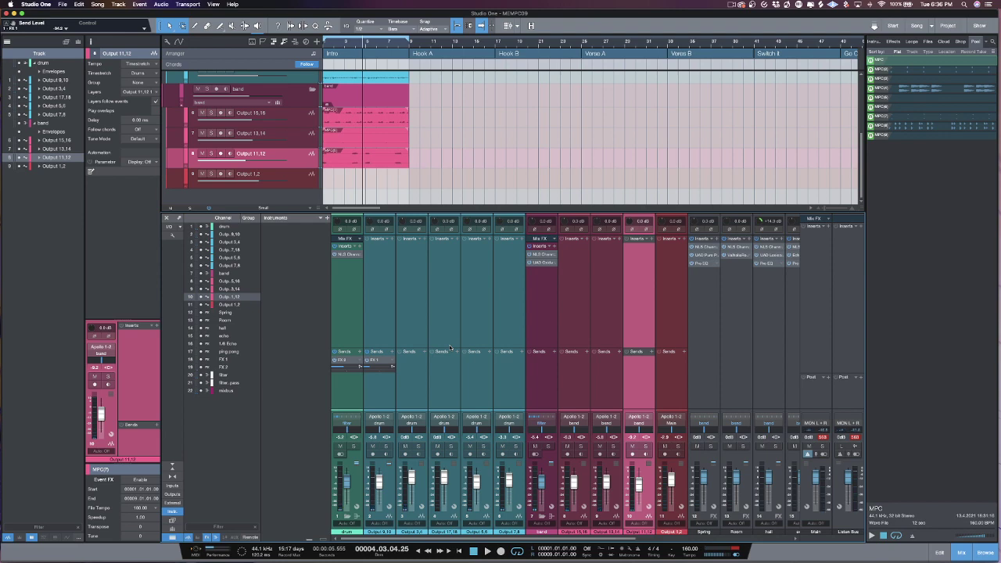
Step: Route the output of the Output 9,10 channel to the mixbus instead of the drum bus
scroll(453, 349, "right", 6)
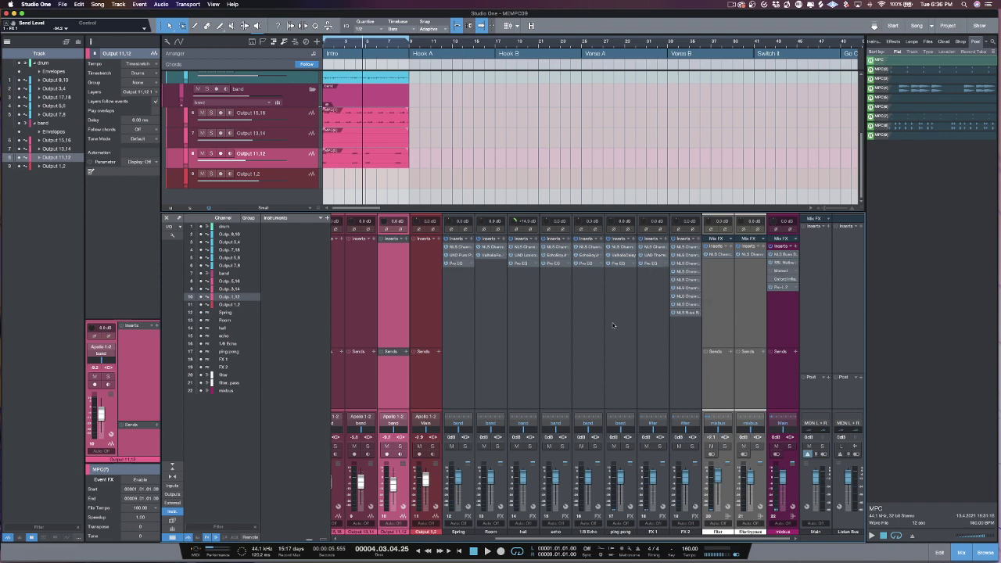
scroll(434, 380, "left", 8)
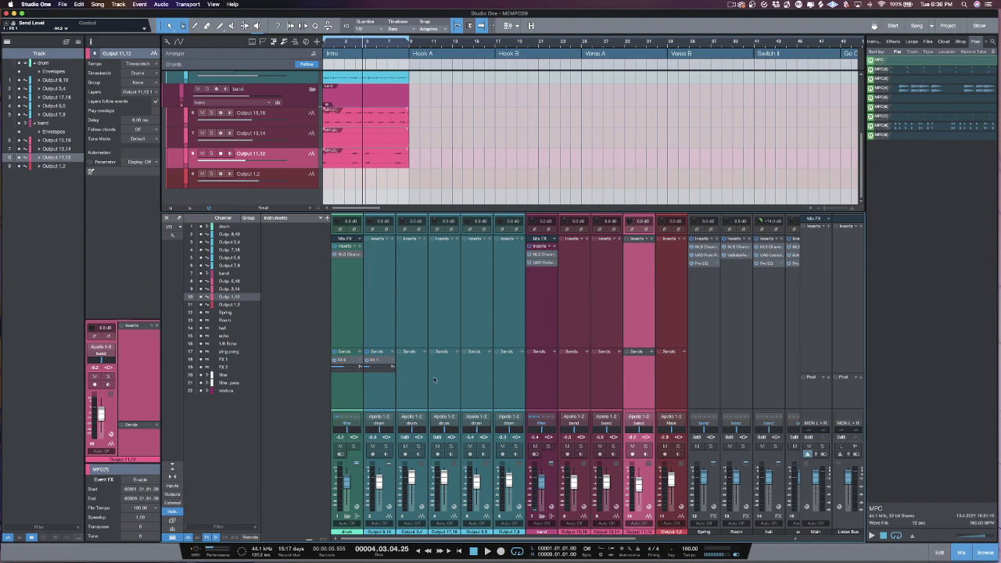
left_click(384, 423)
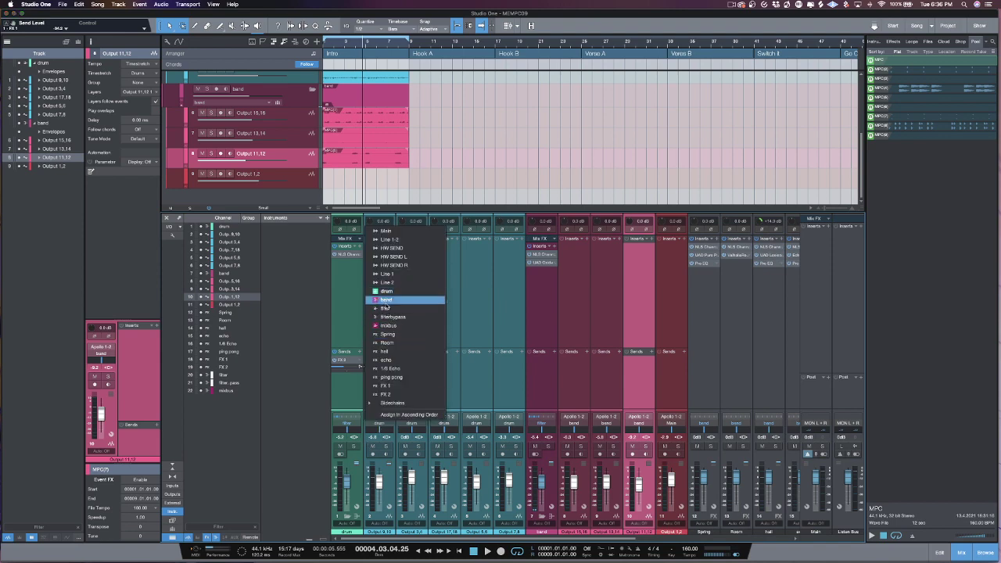
left_click(390, 325)
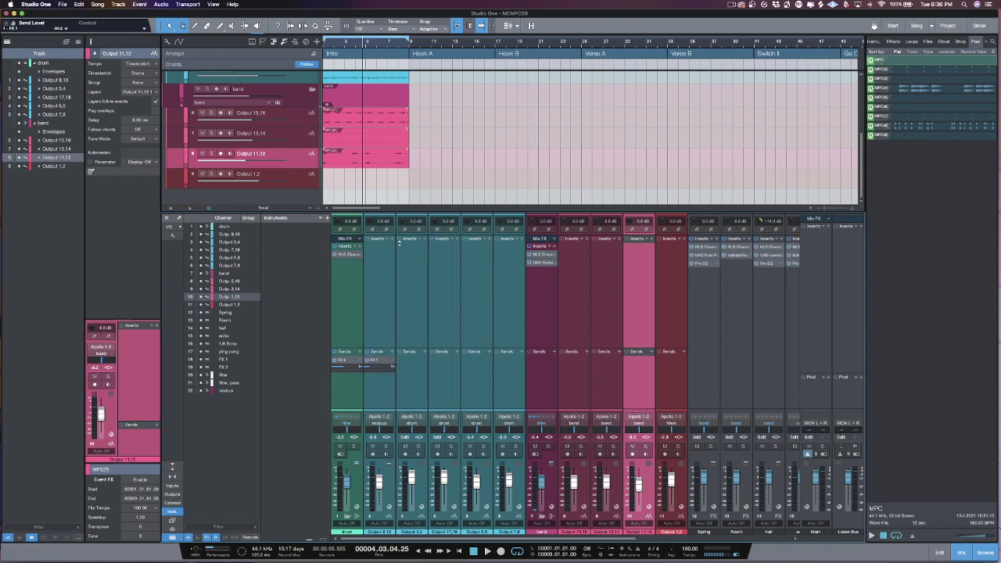
Step: Enlarge the arrangement area and duplicate all drum and band events from the Intro until they fill every section through Go Crazy
left_click_drag(404, 212, 383, 365)
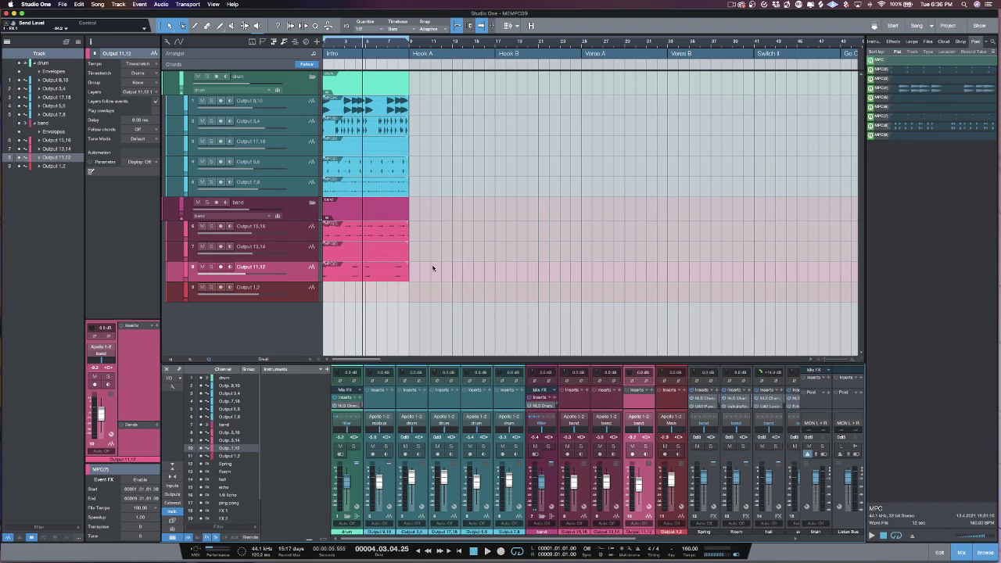
left_click_drag(411, 296, 293, 114)
key("d")
key("d")
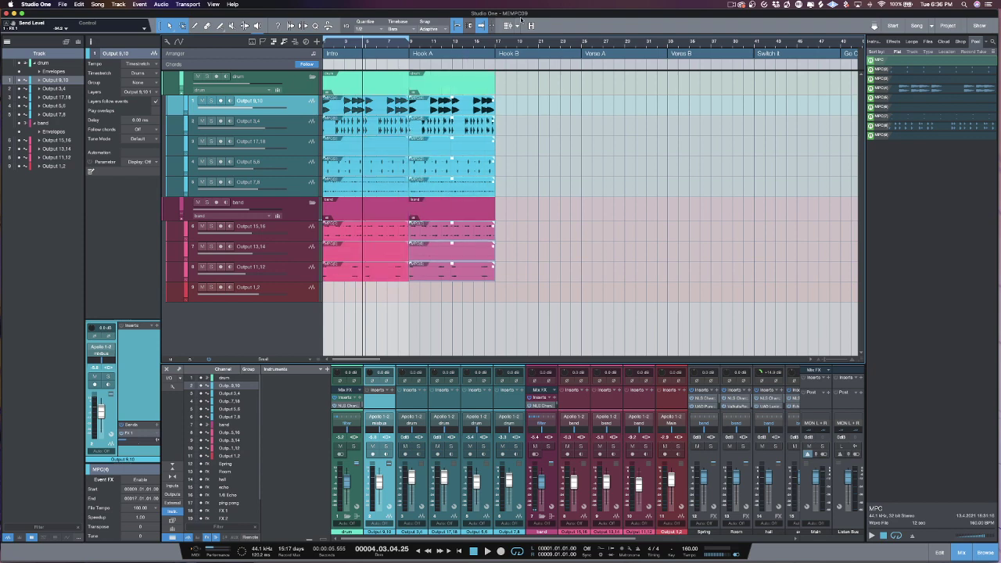
key("w")
key("d")
key("d")
key("d")
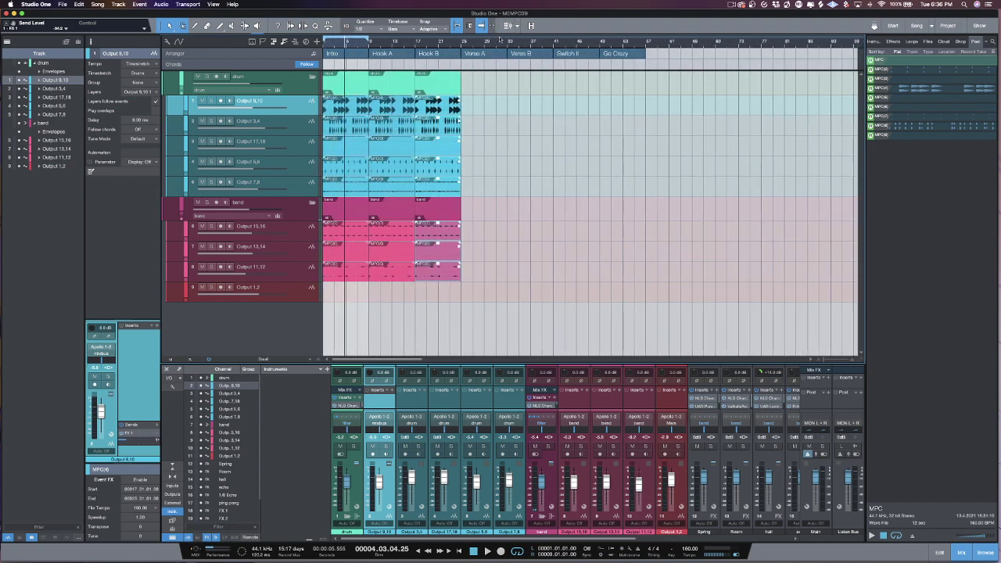
key("e")
key("d")
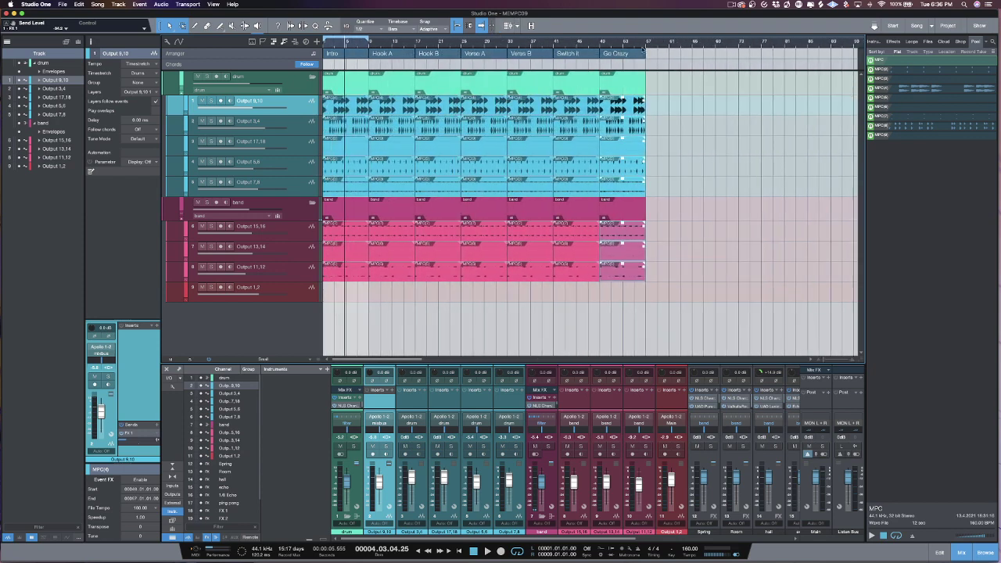
Step: Delete the events of all five drum tracks in the Intro section
left_click(341, 111)
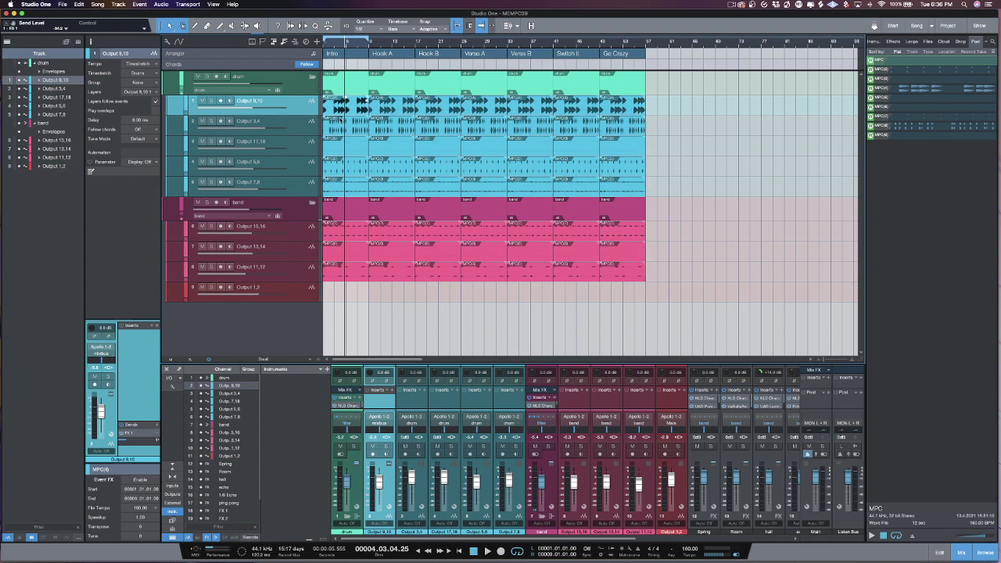
left_click_drag(328, 98, 355, 193)
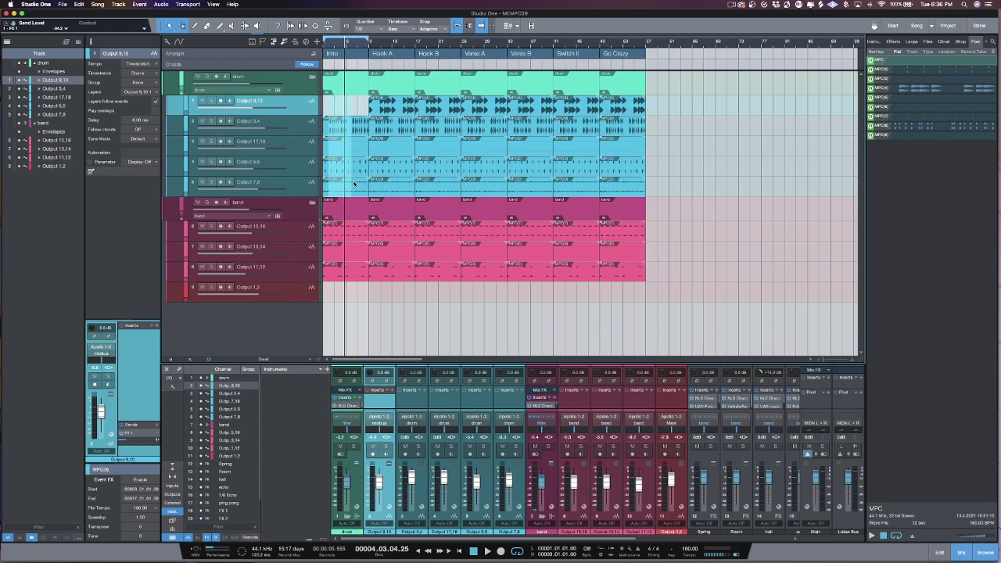
key("Delete")
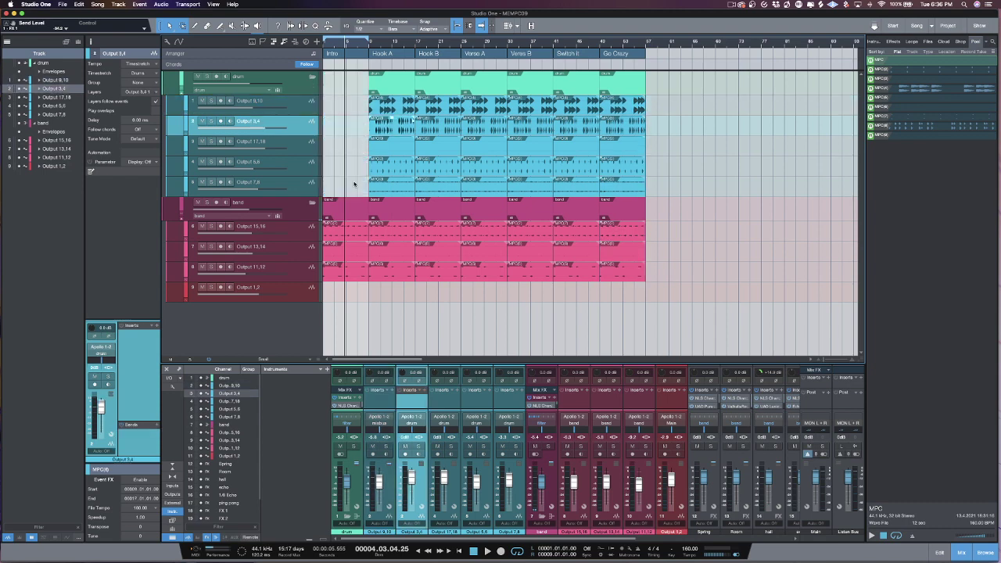
Step: Delete the Output 3,4 events in the Hook A and Verse B sections
left_click(388, 127)
key("Delete")
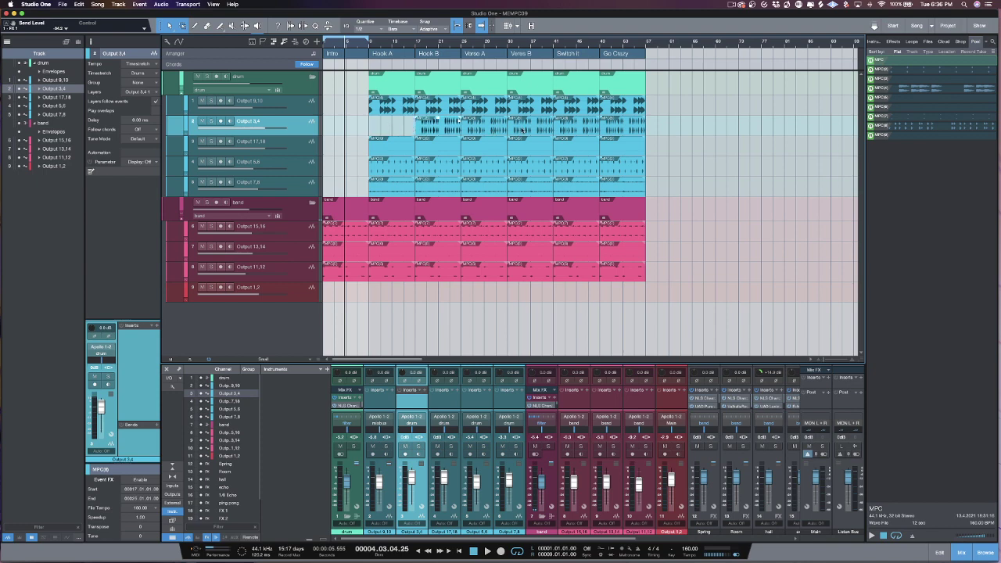
left_click(525, 129)
key("Delete")
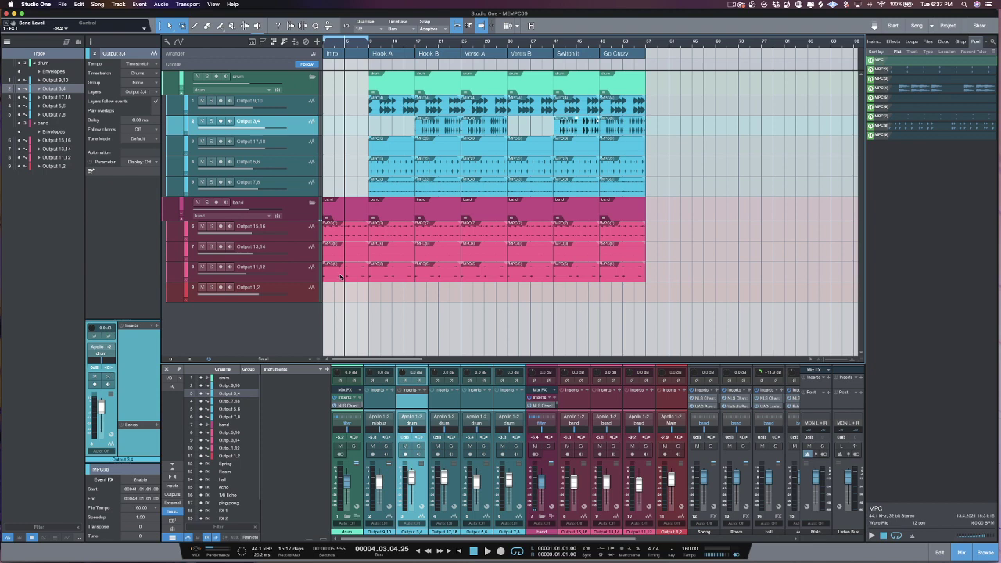
Step: Play the song from the start, solo Output 11,12 to identify it, and delete its event in the Intro
key("Return")
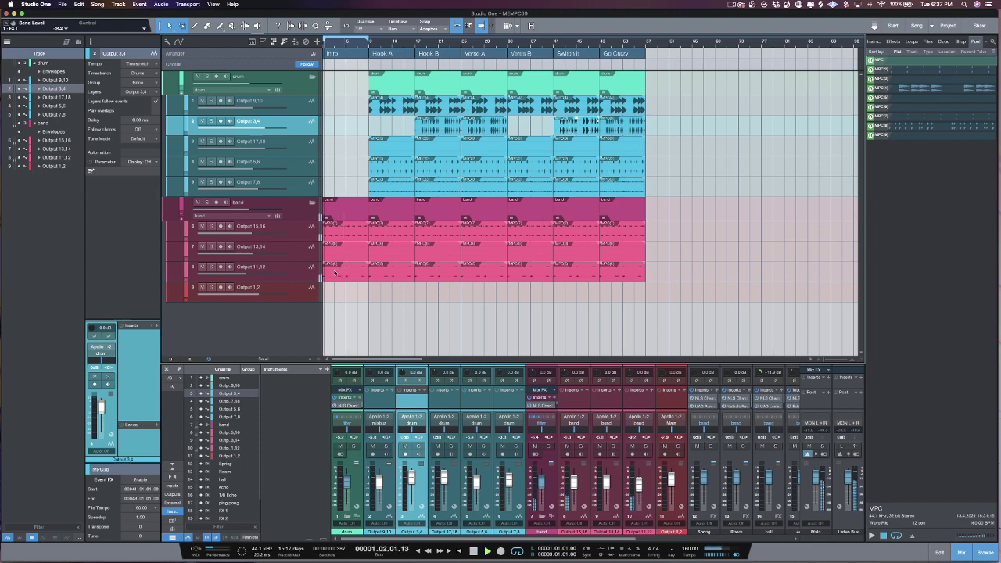
left_click(211, 267)
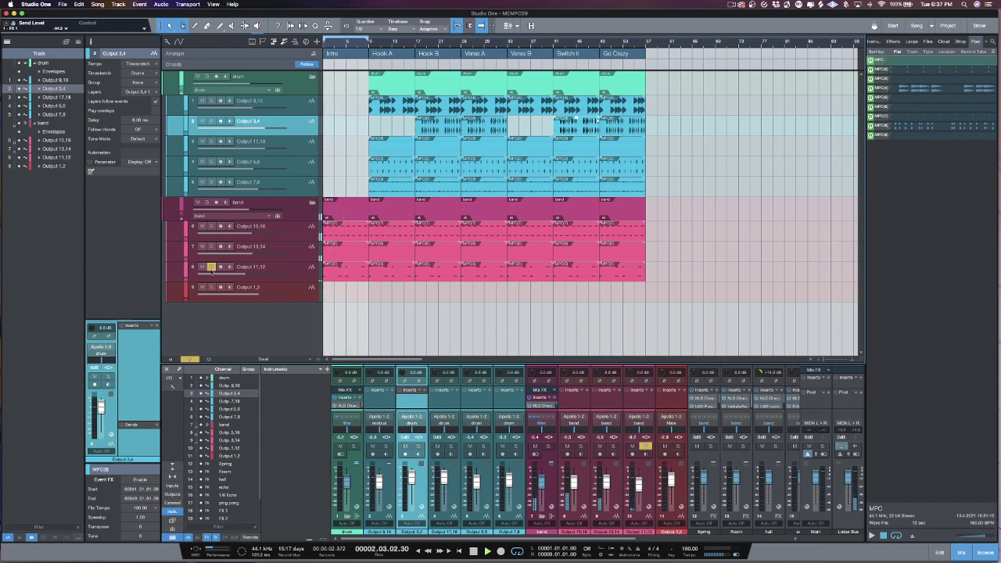
left_click(321, 275)
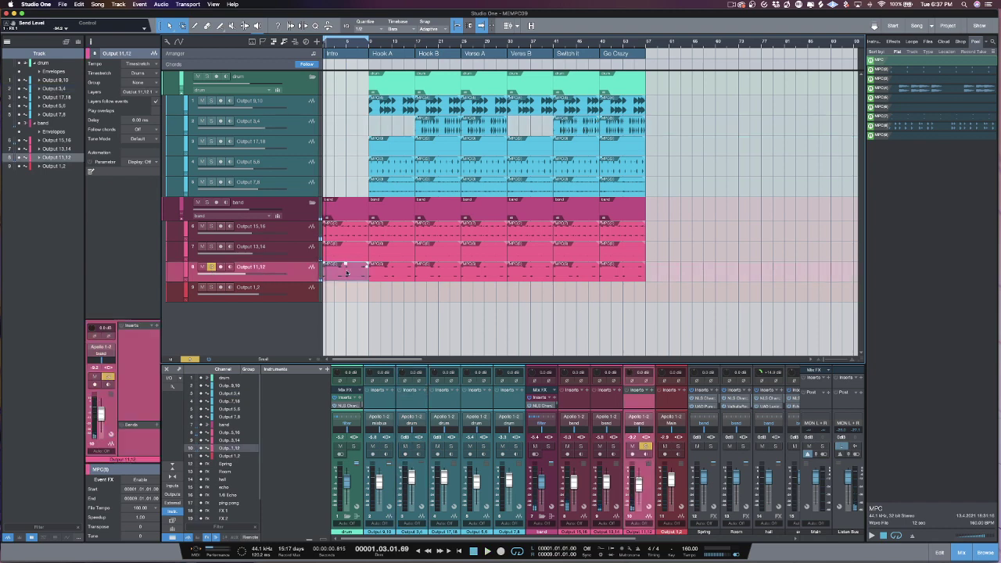
key("space")
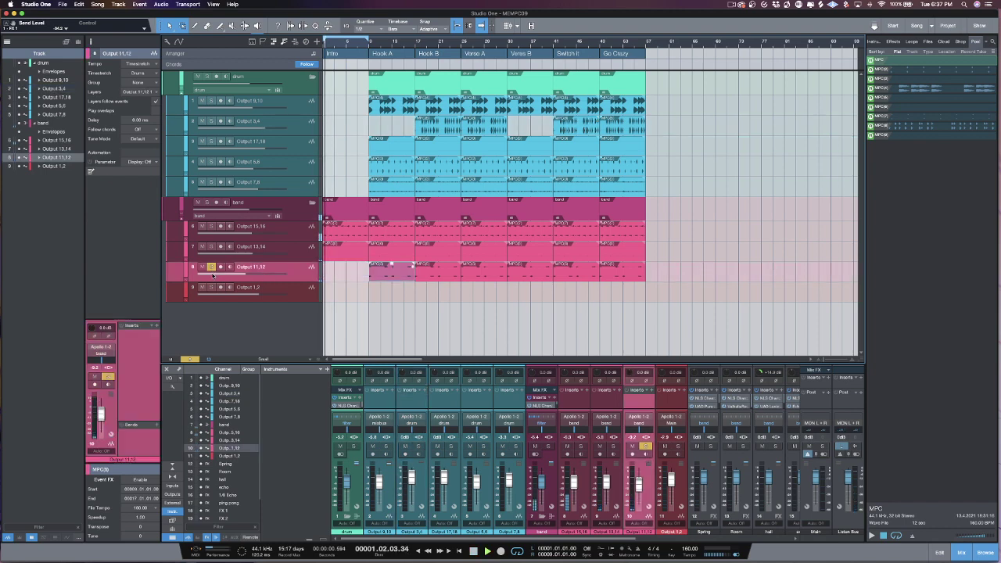
Step: Delete the Output 11,12 events in the Verse A, Switch It and Go Crazy sections
left_click(481, 267)
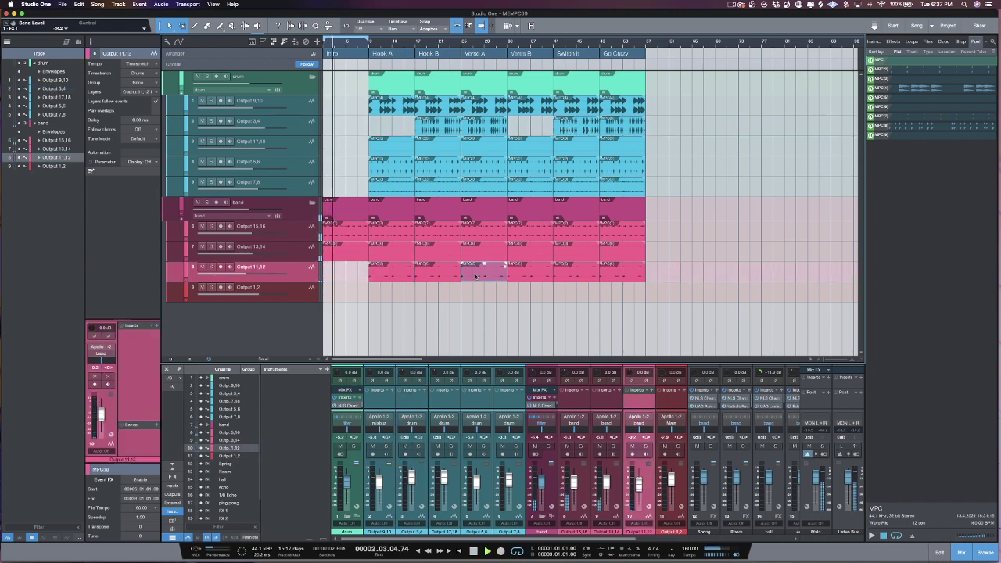
key("Delete")
left_click(537, 266)
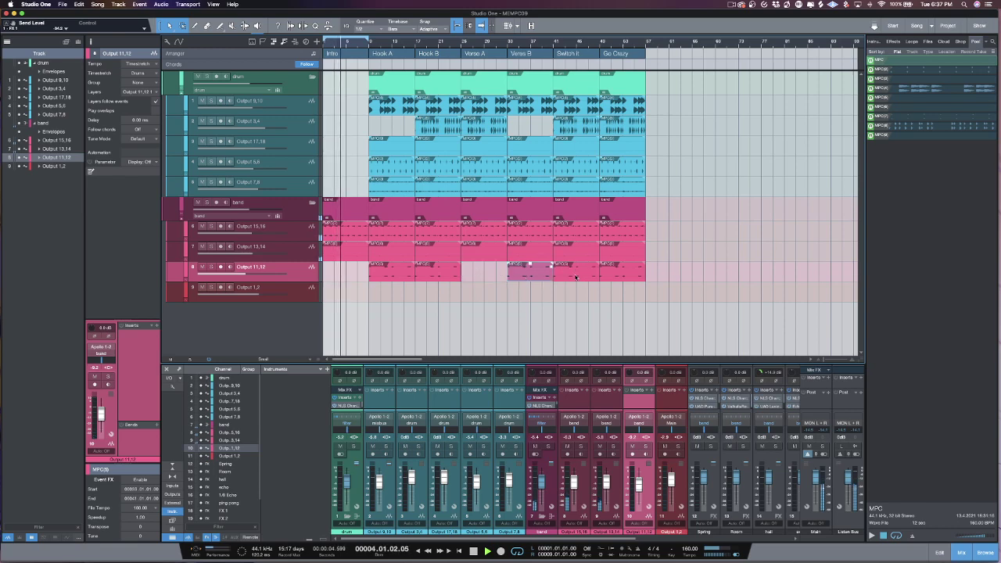
left_click(576, 277)
key("Delete")
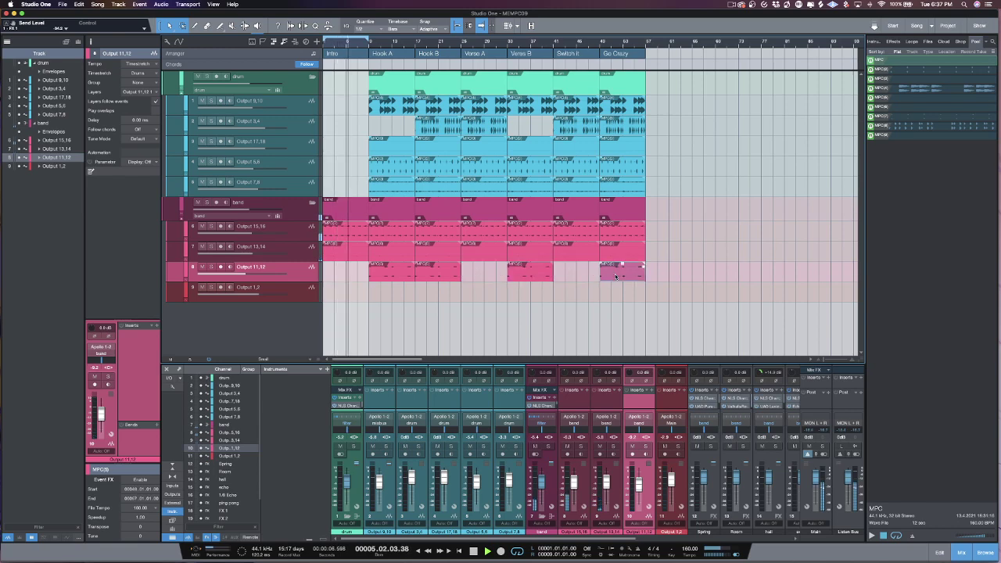
key("Delete")
Step: Process the Output 15,16 events in the Switch It and Go Crazy sections into new audio files
left_click(574, 236)
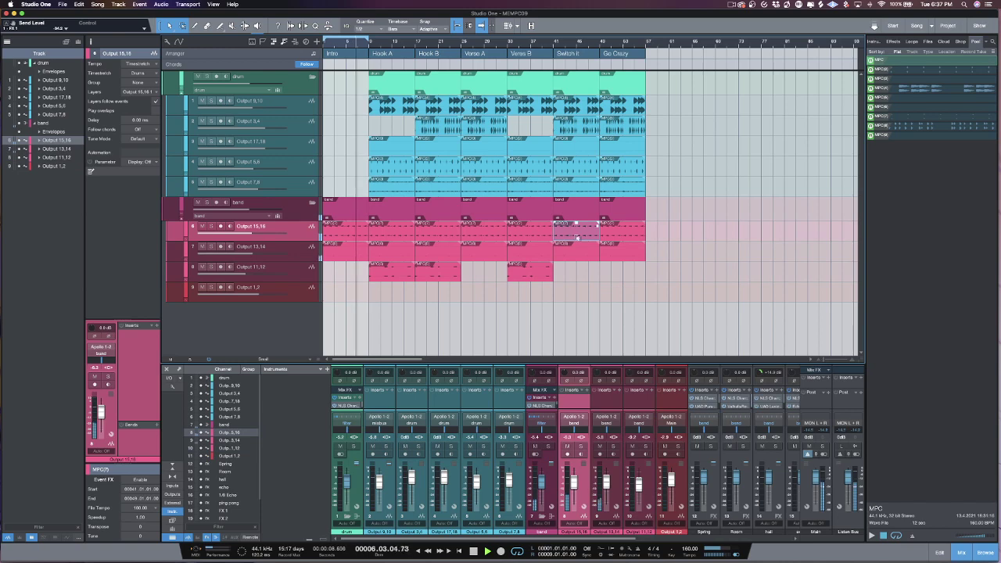
left_click(615, 231)
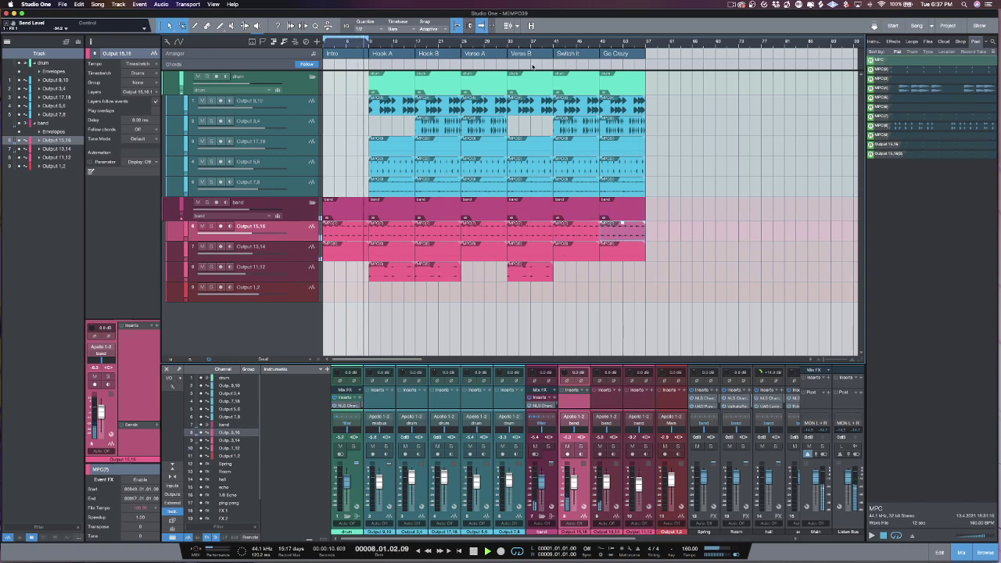
Step: Play from just before Switch It and remove the second half of the Output 7,8 event in that section
left_click(549, 40)
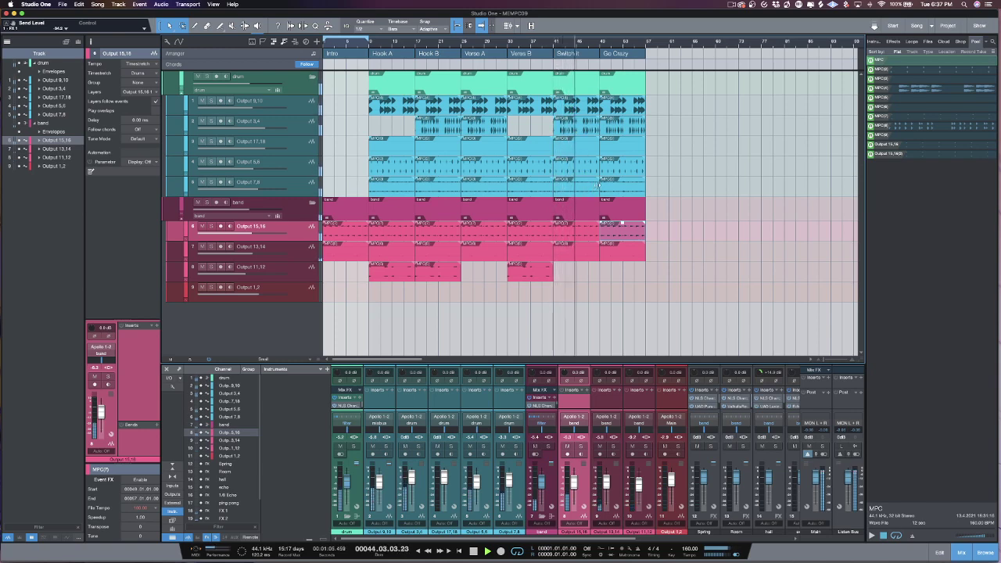
left_click(586, 186)
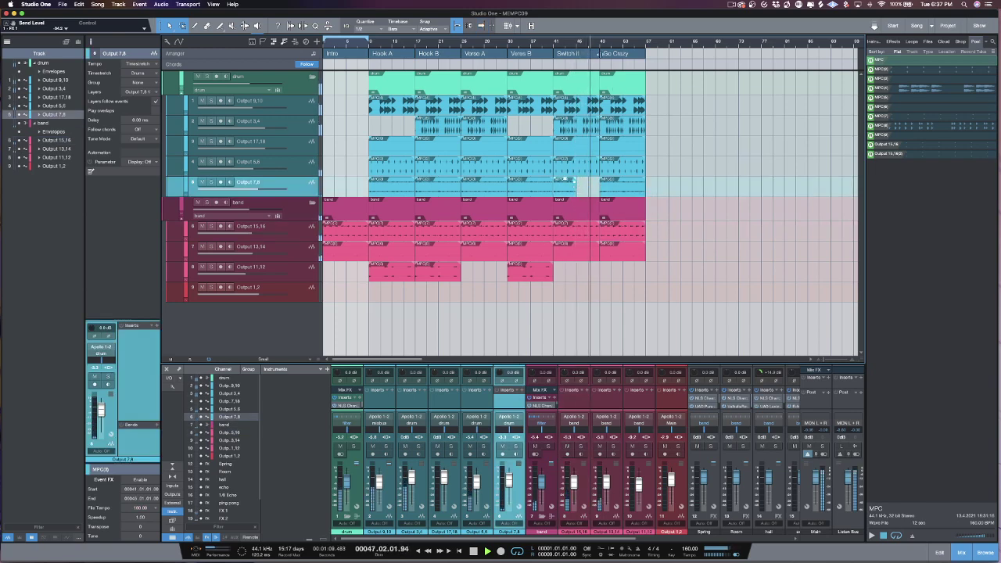
Step: Delete the Output 13,14 events in the Verse B and Hook B sections
scroll(588, 60, "up", 2)
scroll(588, 59, "up", 5)
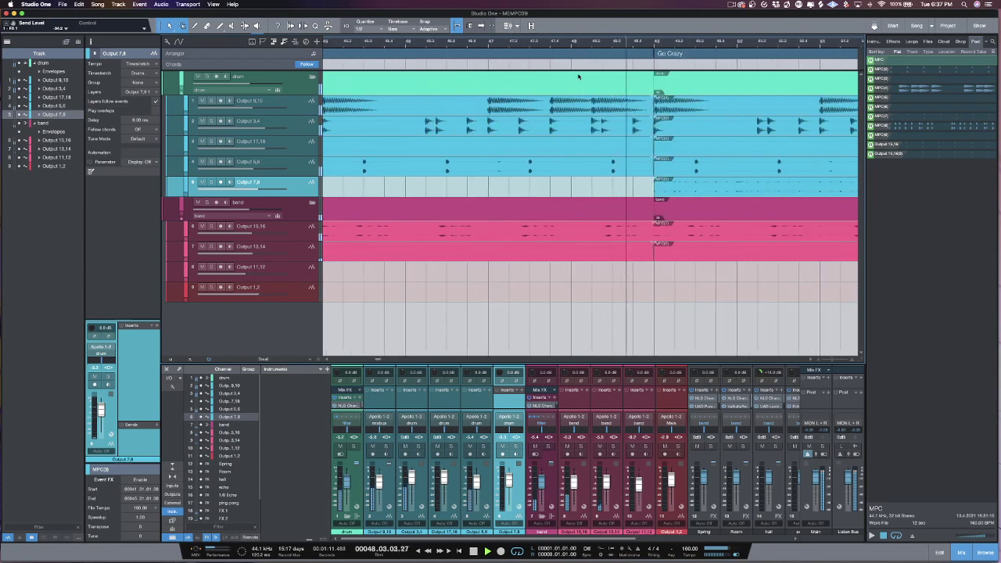
scroll(578, 47, "down", 6)
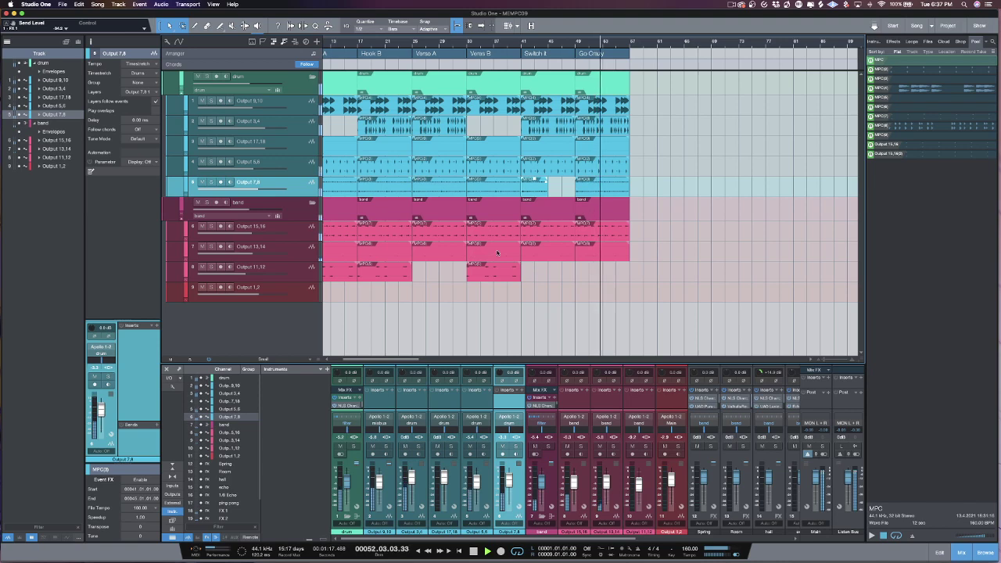
left_click(497, 252)
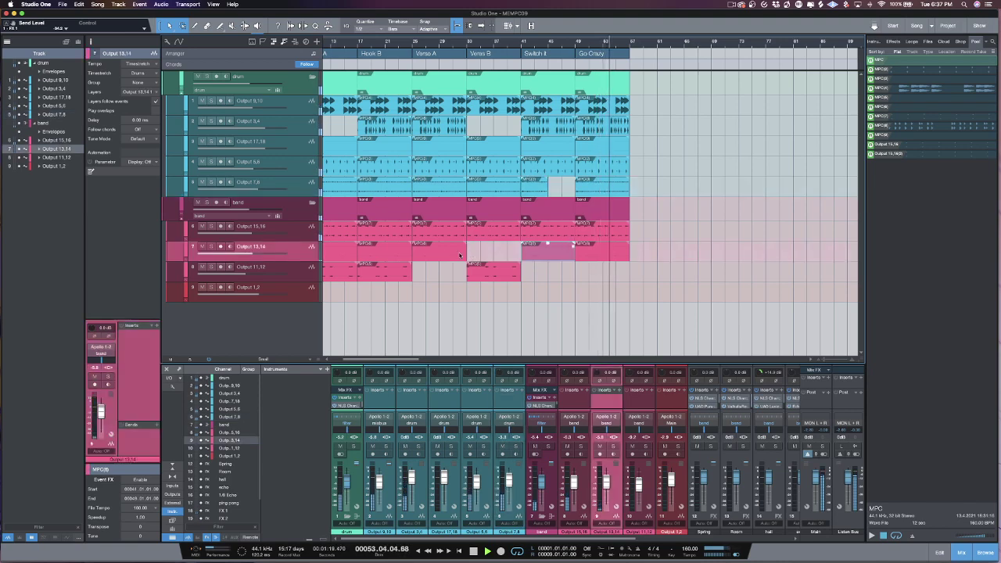
key("Delete")
left_click(364, 254)
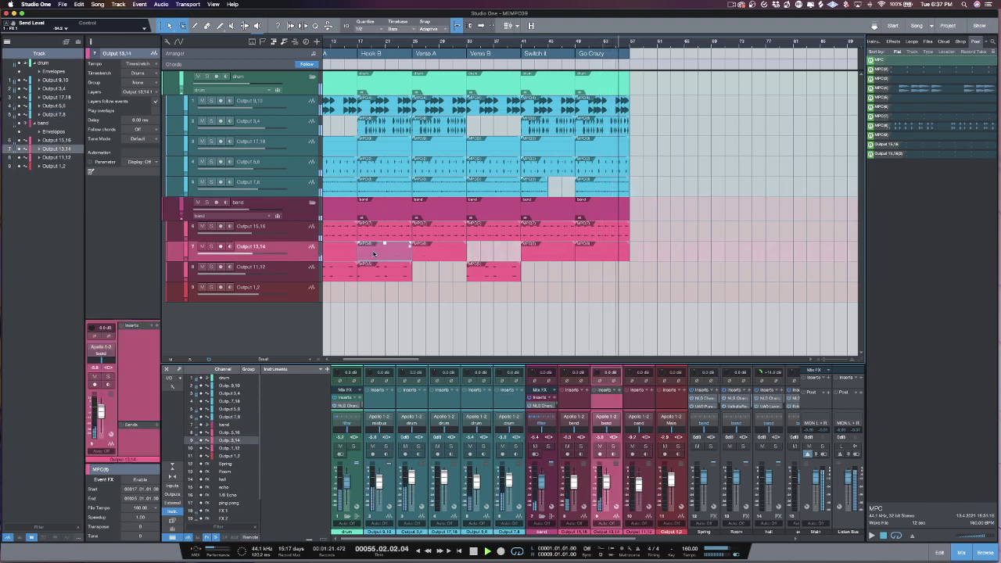
key("Delete")
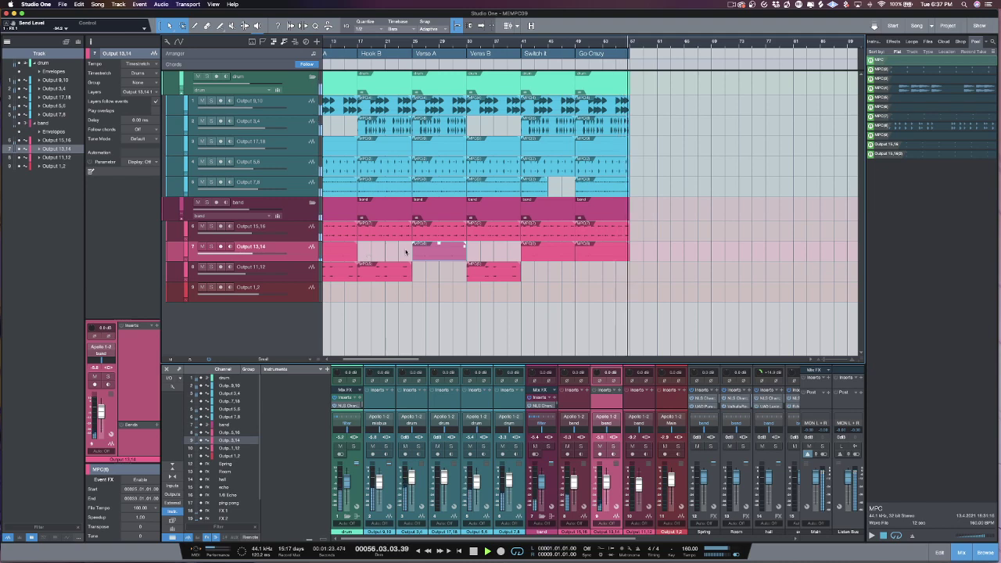
Step: Duplicate the six arranger sections from Hook A through Go Crazy so the copies follow the first Go Crazy
scroll(446, 172, "left", 3)
left_click(480, 25)
left_click(412, 56)
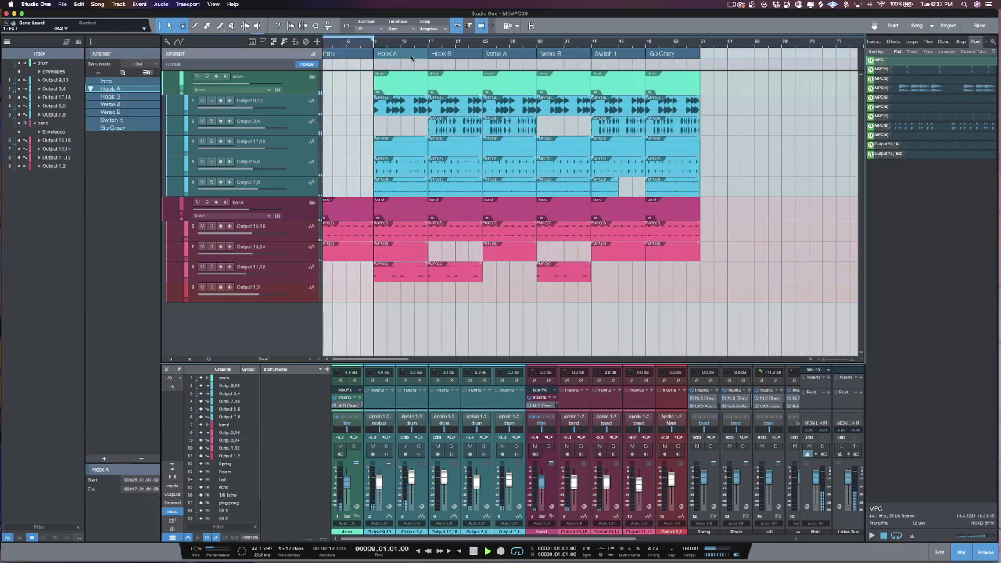
left_click(444, 54, "shift")
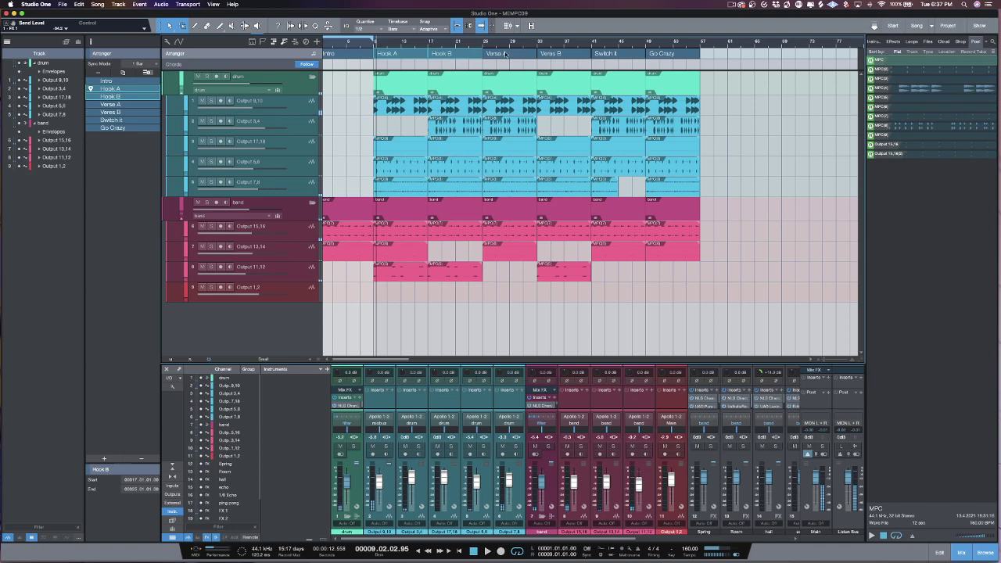
left_click(506, 55, "shift")
left_click(558, 54, "shift")
left_click(606, 54, "shift")
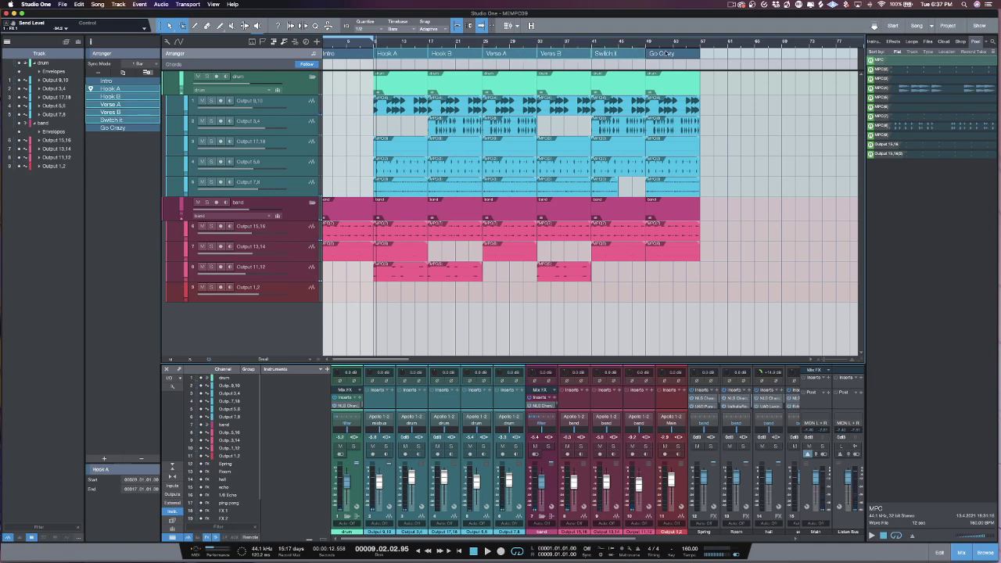
left_click(662, 54, "shift")
key("super+d")
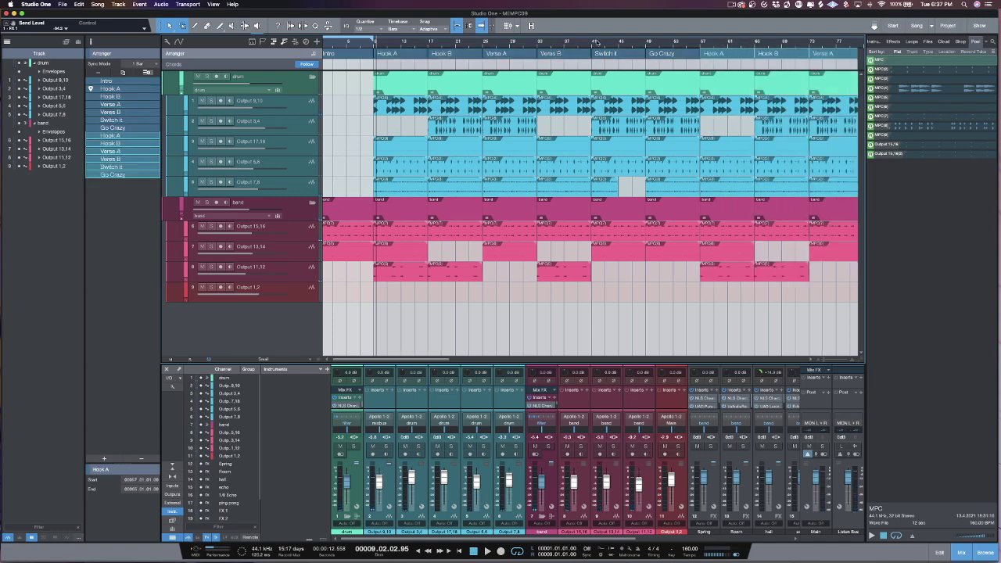
Step: Extend the loop range to cover the whole song, ending at bar 105 after the last Go Crazy section
scroll(352, 64, "down", 3)
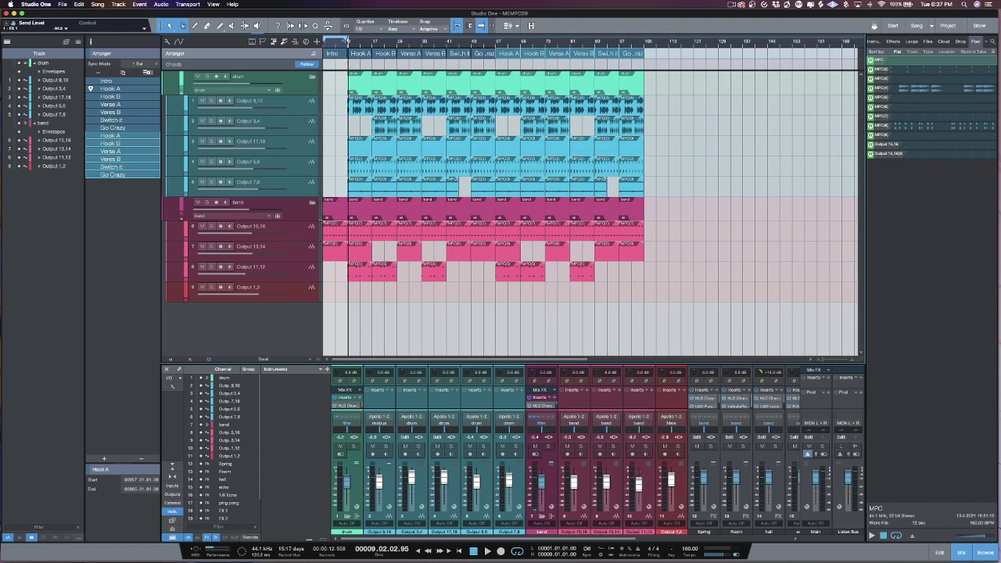
left_click_drag(345, 40, 646, 40)
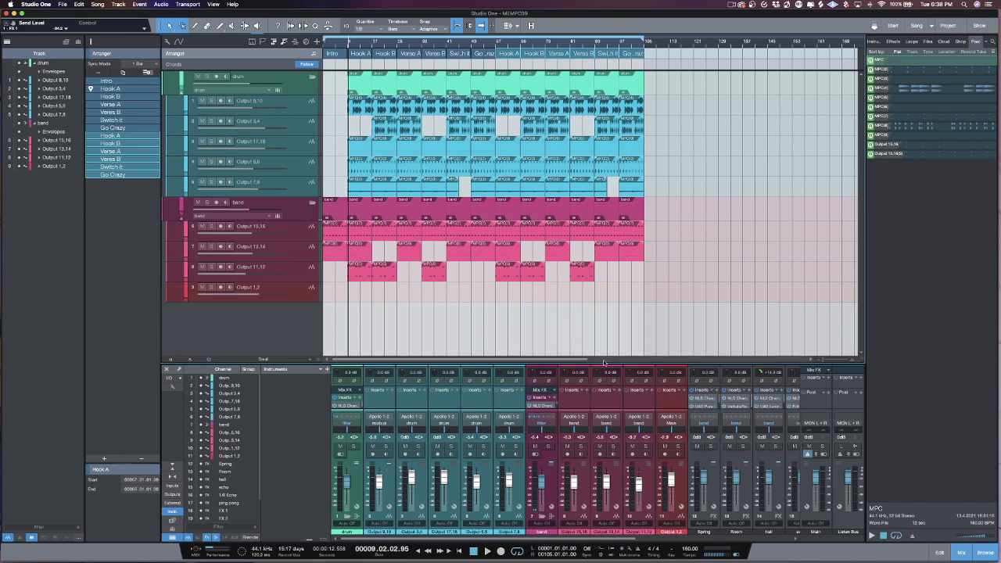
Step: Enlarge the mixer and look over the inserts and sends on the track, effects, filter and mix bus channels
left_click_drag(604, 364, 606, 299)
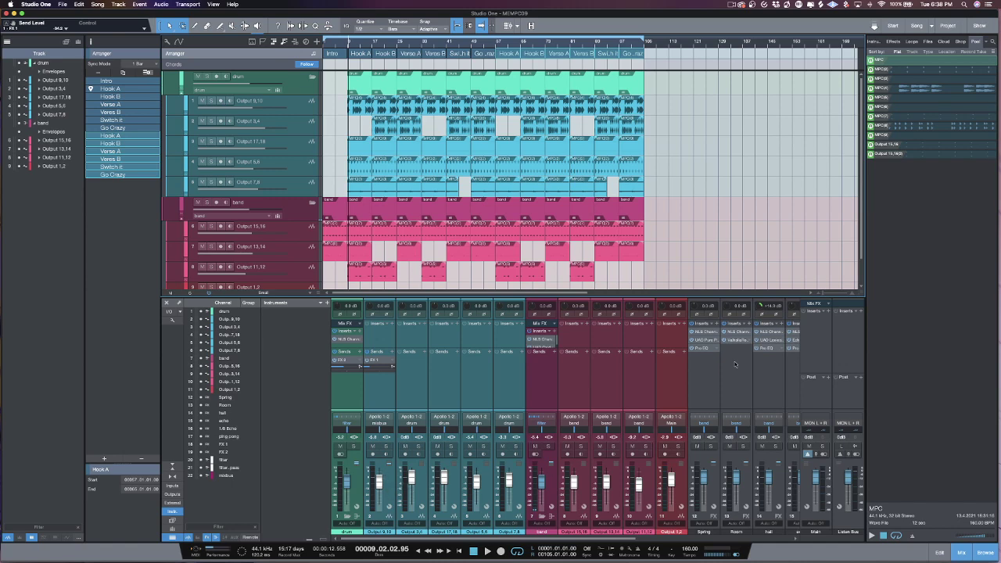
scroll(735, 364, "right", 5)
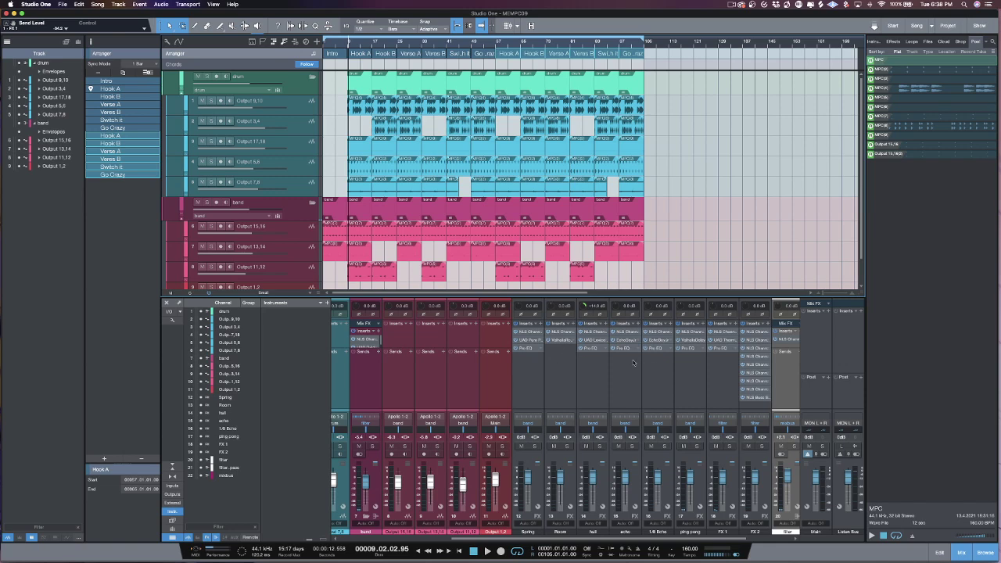
scroll(610, 365, "right", 1)
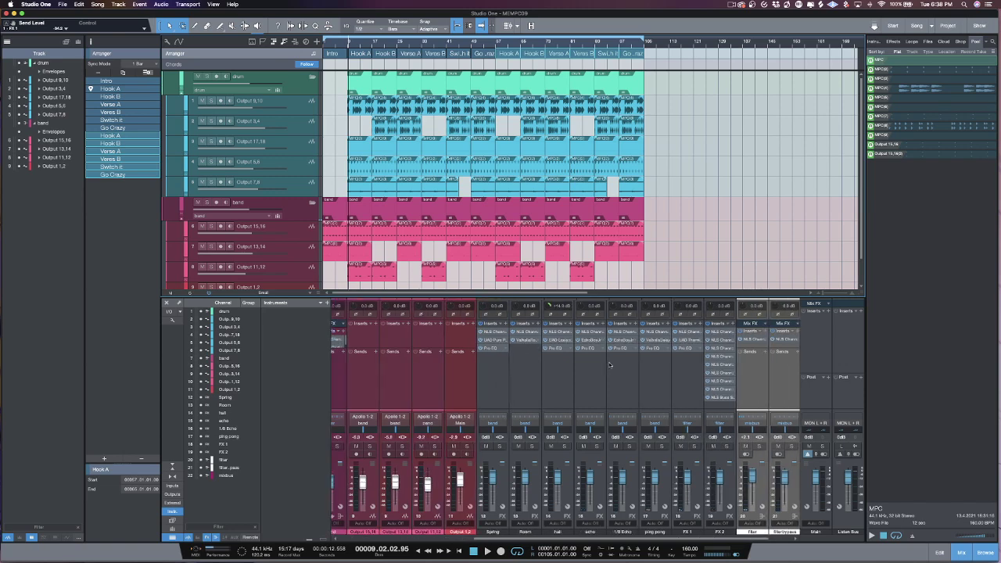
scroll(610, 364, "right", 1)
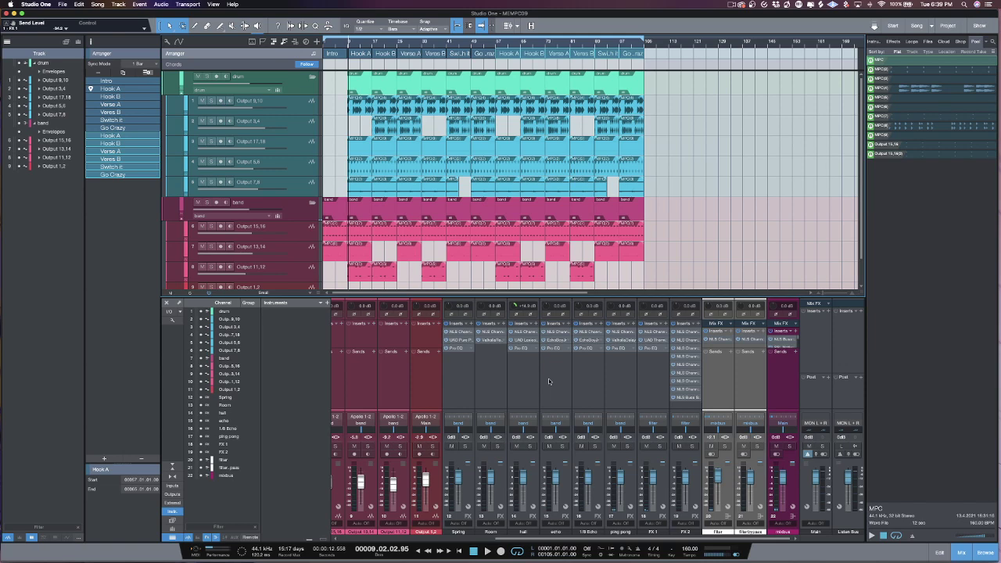
scroll(290, 221, "down", 1)
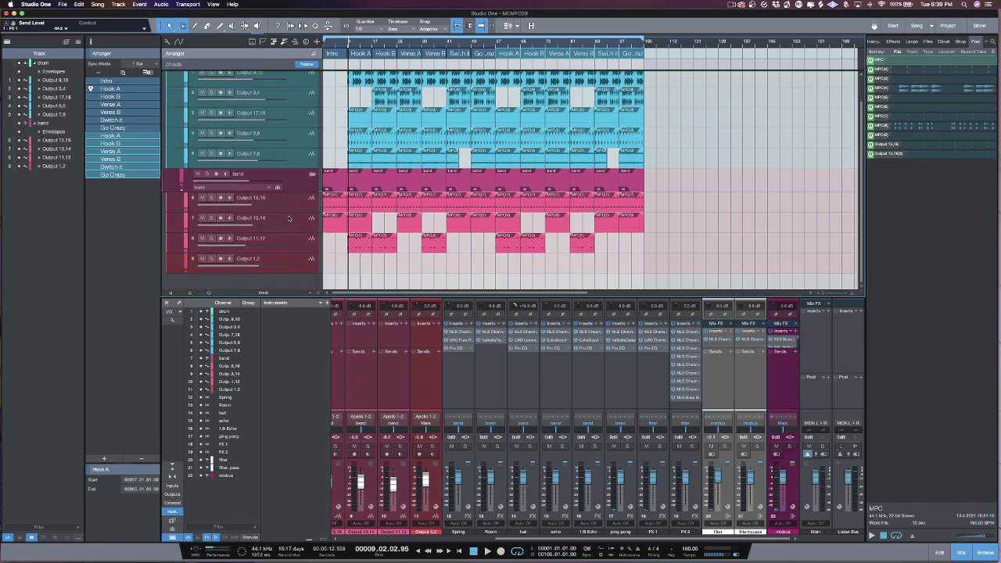